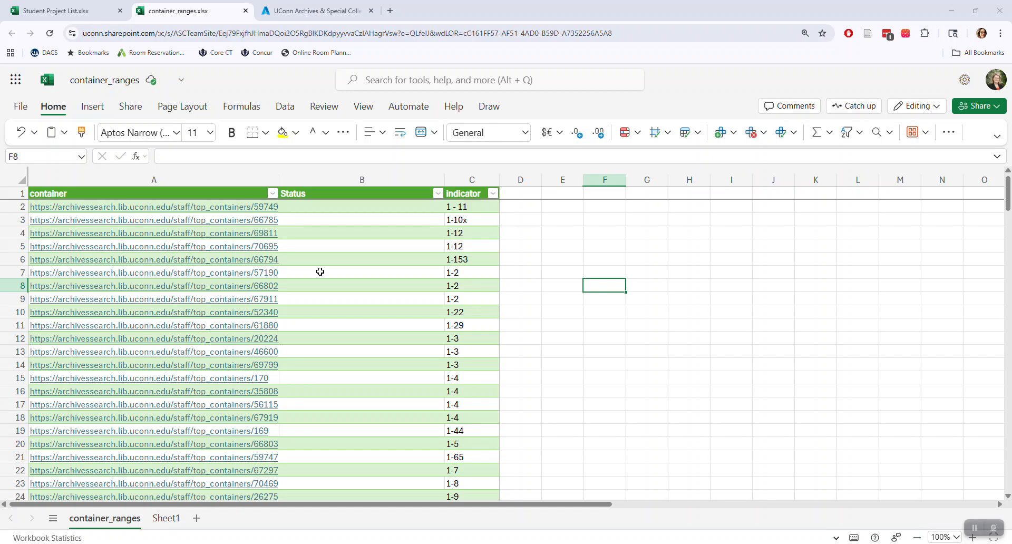
Copy the container link in row 2 of the spreadsheet and open that top container, 59749, in ArchivesSpace.
click(218, 209)
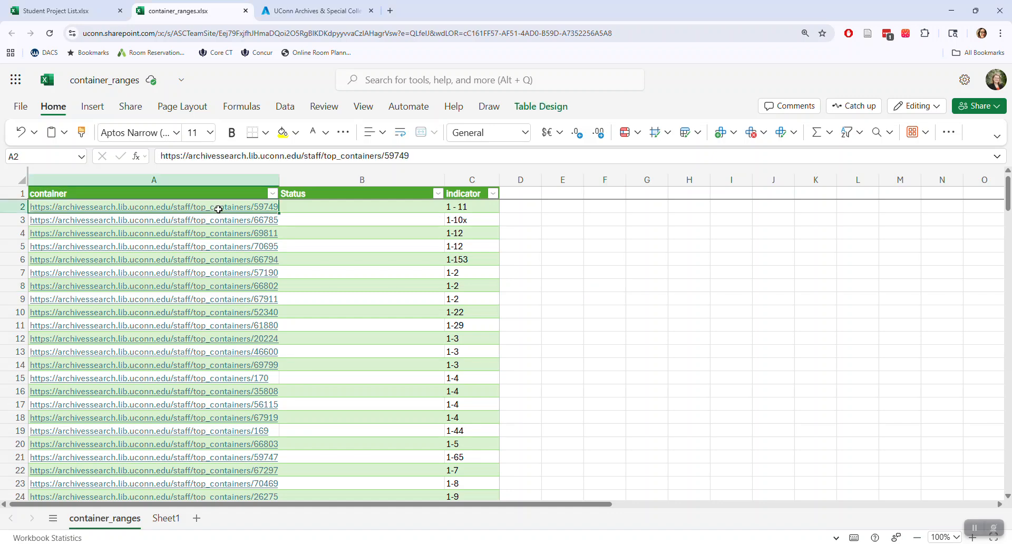
click(326, 11)
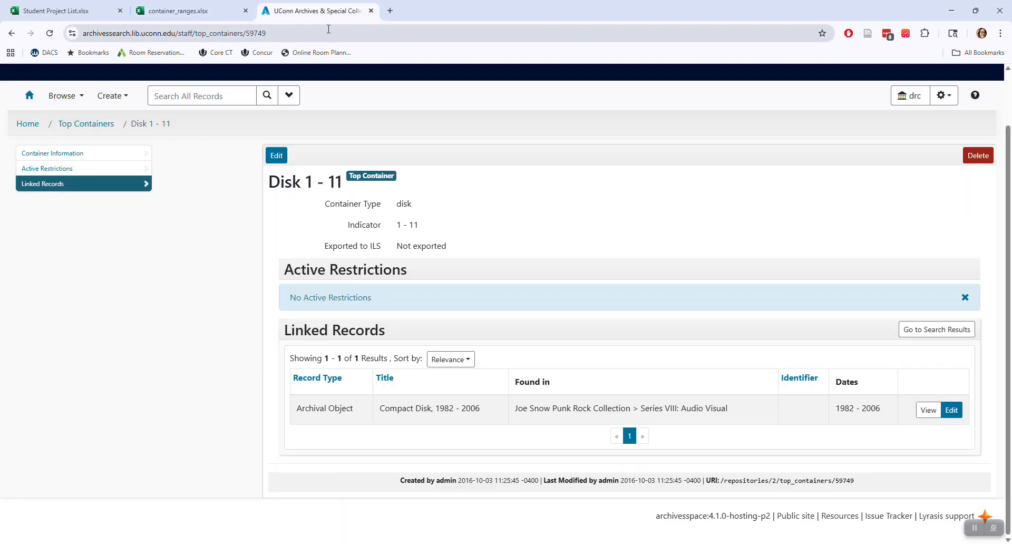
click(328, 29)
click(329, 32)
key(Return)
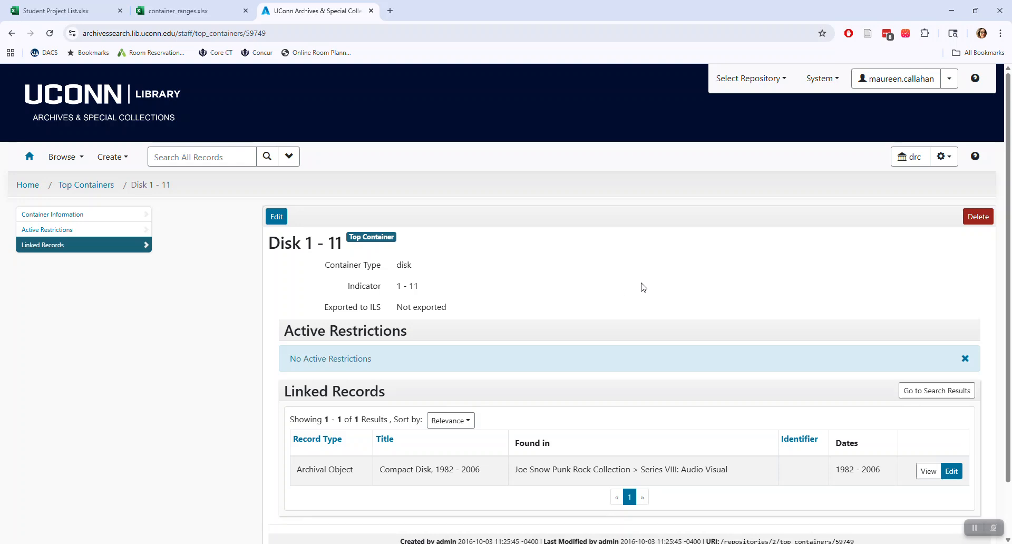
Open the linked archival object Compact Disk, 1982 - 2006 for editing and go to its container instances.
scroll(647, 287, down, 1)
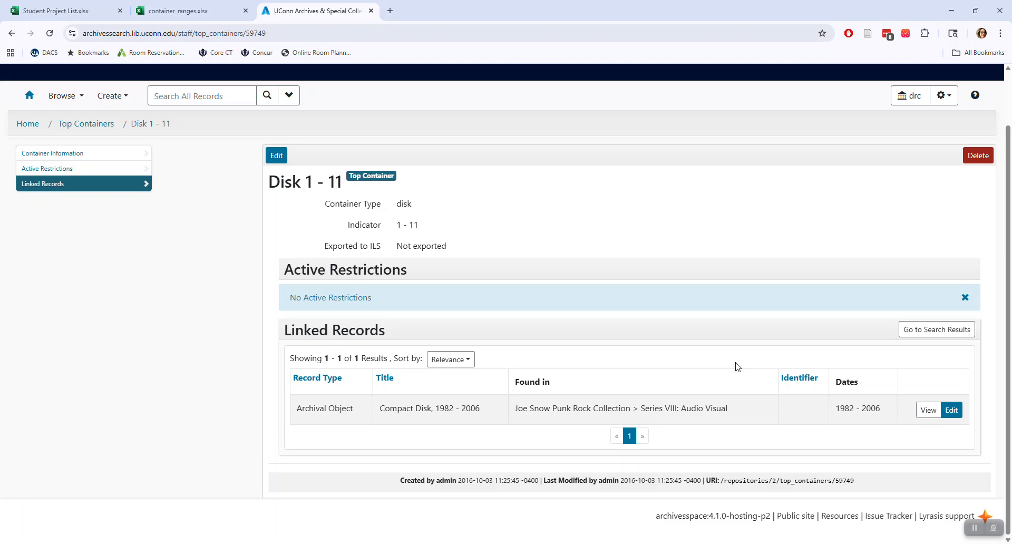
click(954, 412)
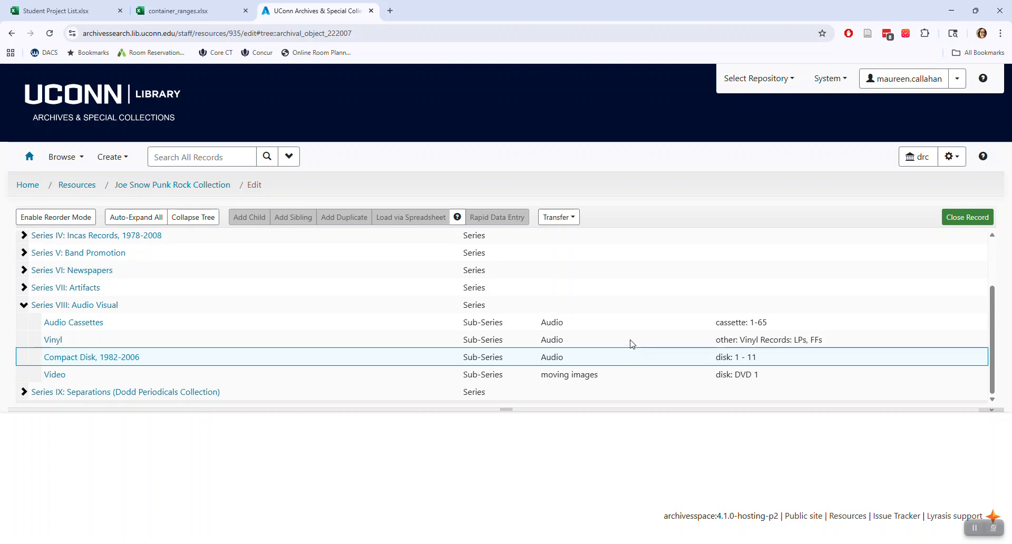
scroll(627, 444, down, 9)
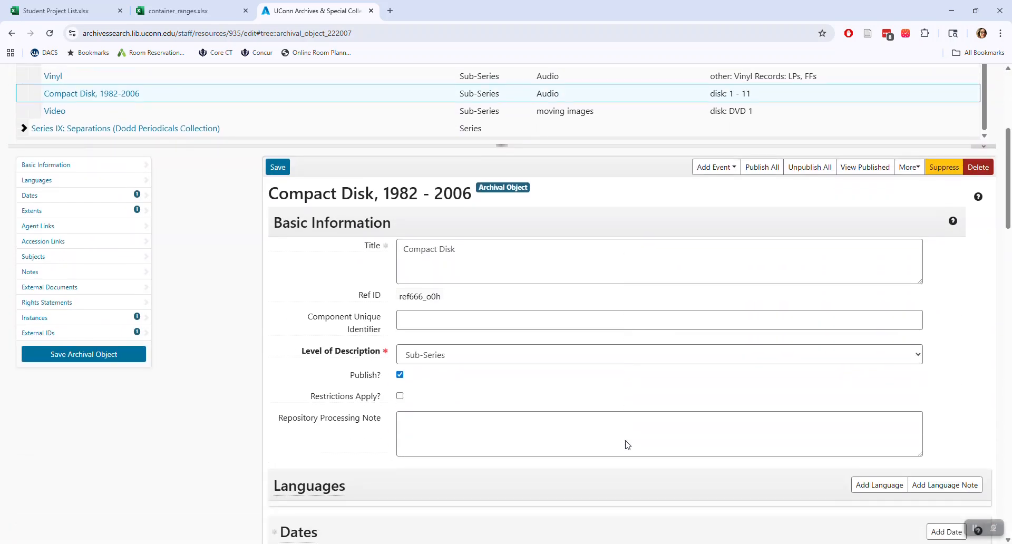
scroll(627, 441, down, 14)
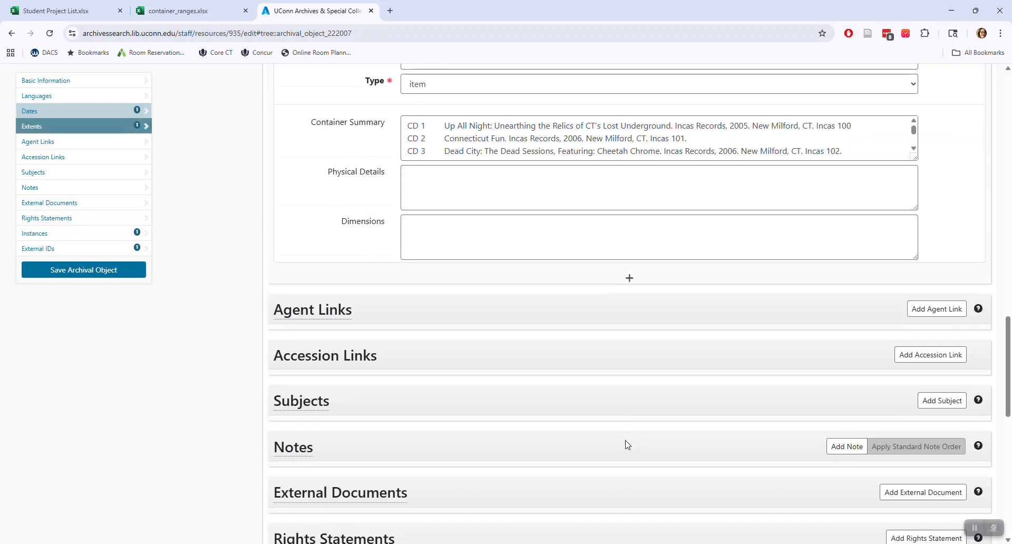
scroll(627, 445, down, 9)
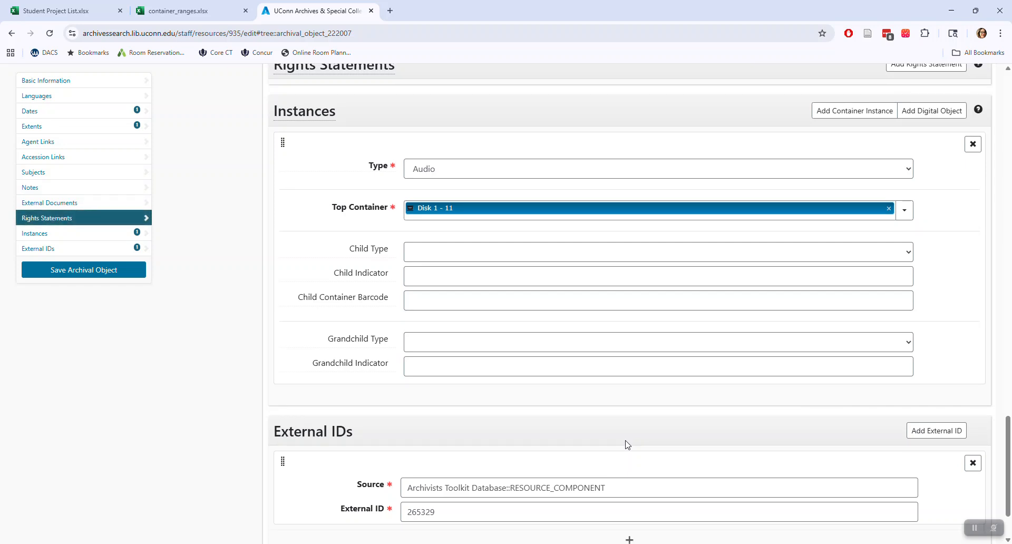
Add a Mixed Materials container instance and create and link a new top container of type disk with indicator 1.
click(531, 398)
scroll(543, 406, down, 2)
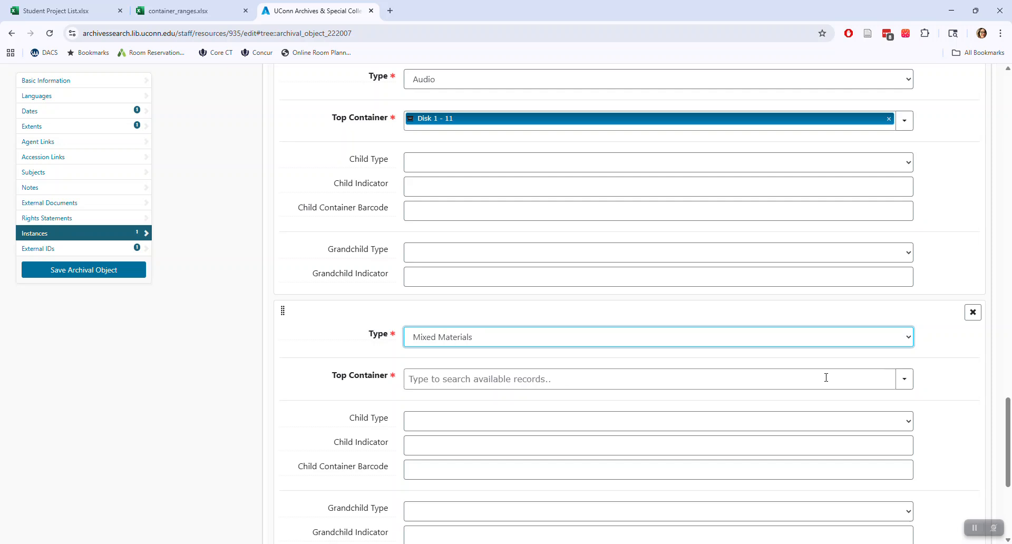
click(904, 381)
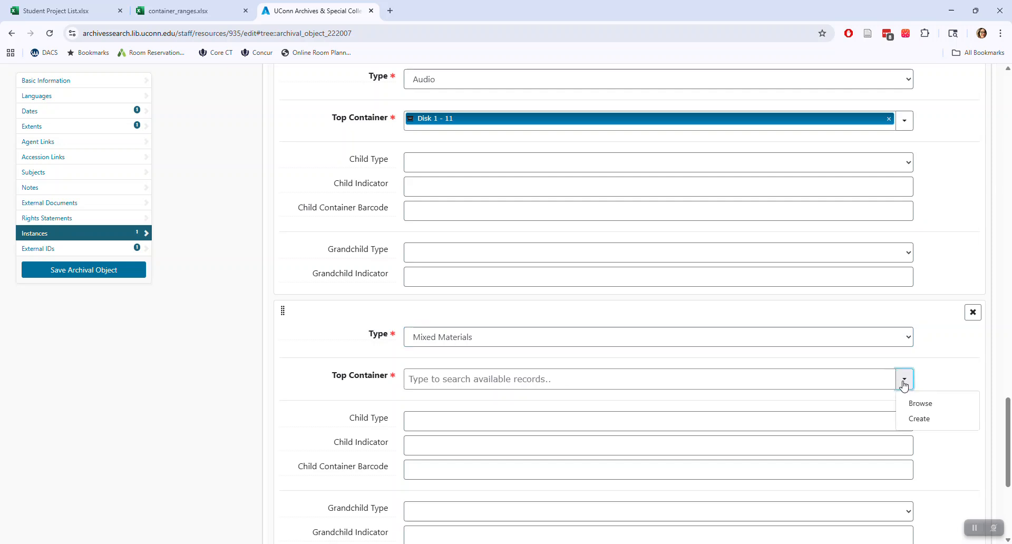
click(920, 420)
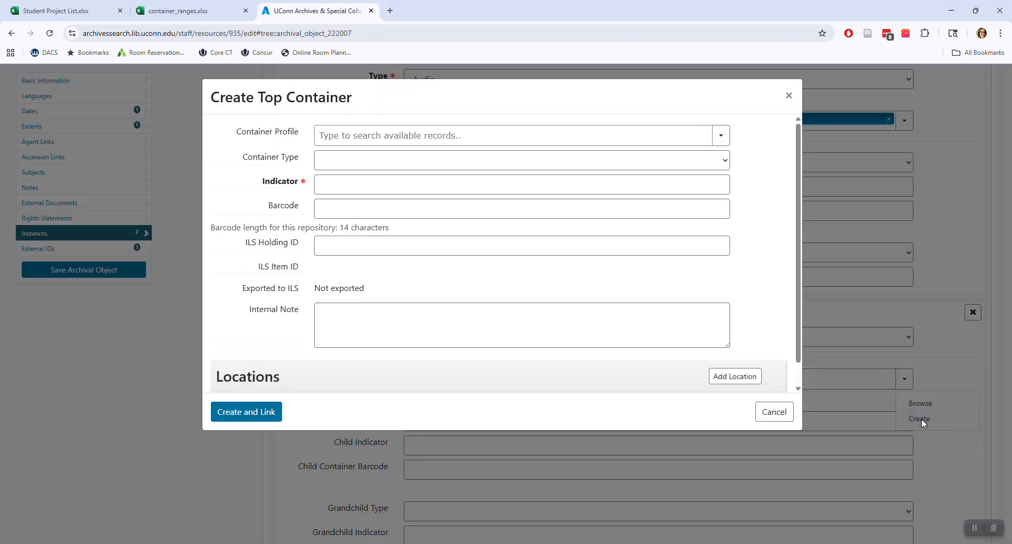
click(464, 188)
text(1)
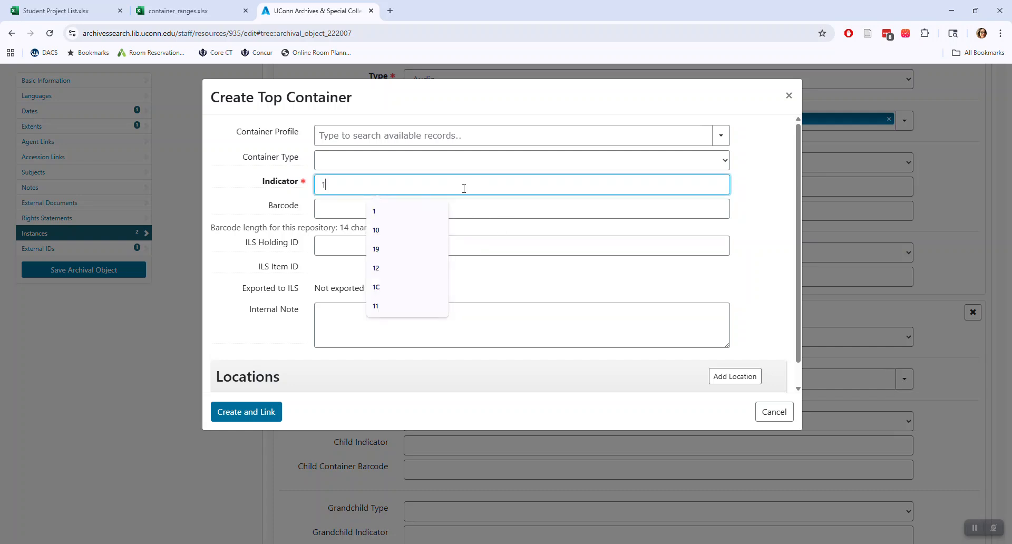
click(453, 164)
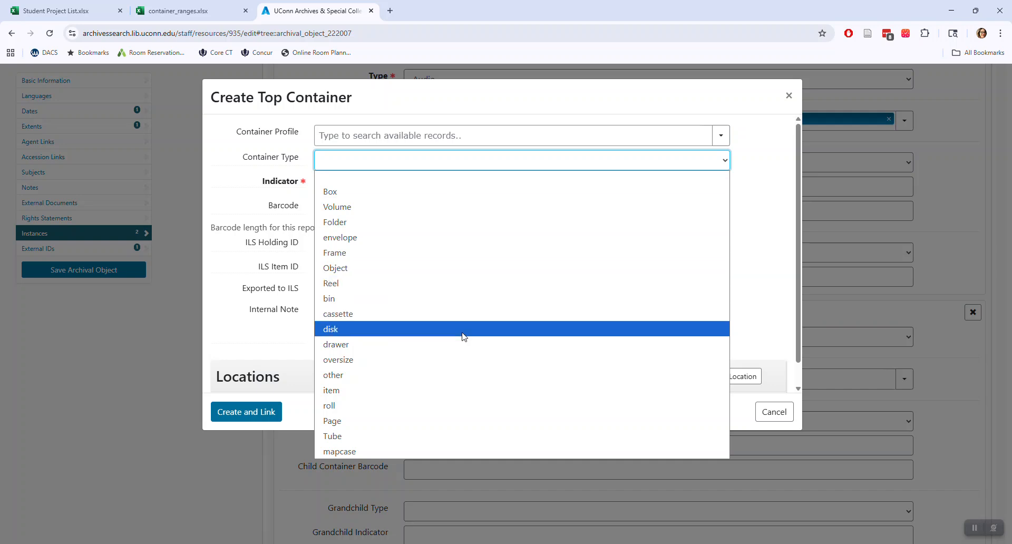
click(464, 330)
scroll(463, 302, down, 1)
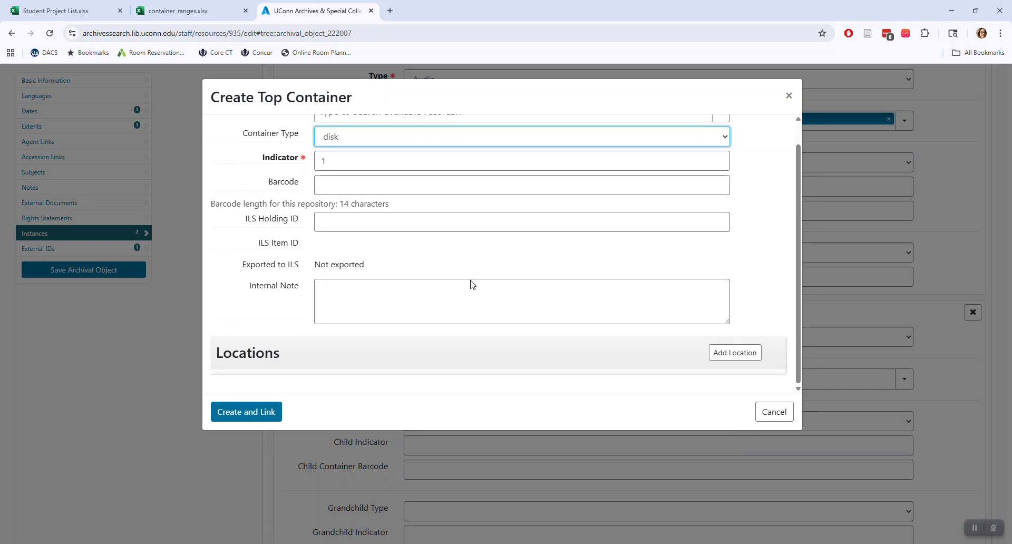
click(246, 412)
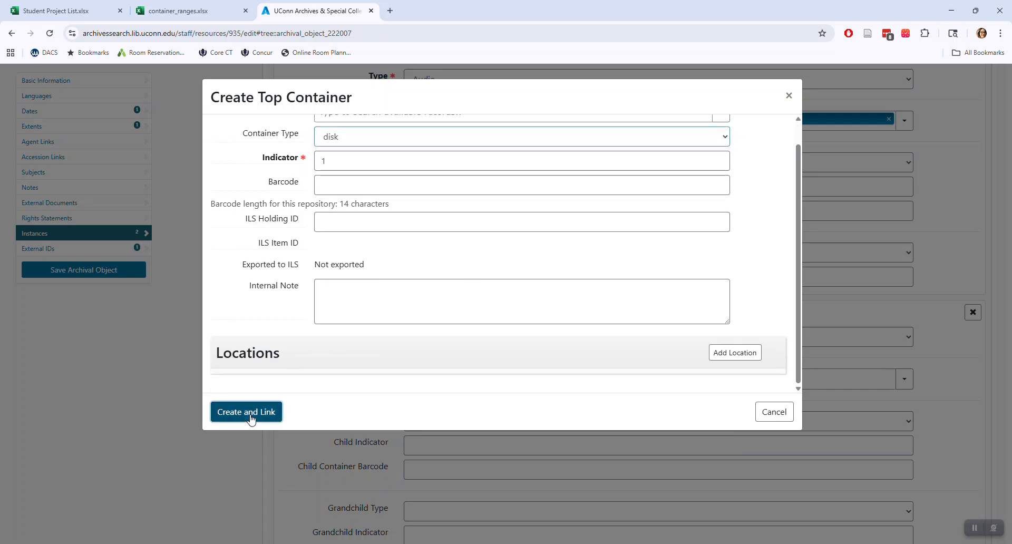
Add another Mixed Materials container instance, linked to a new top container of type disk with indicator 2.
scroll(517, 402, down, 4)
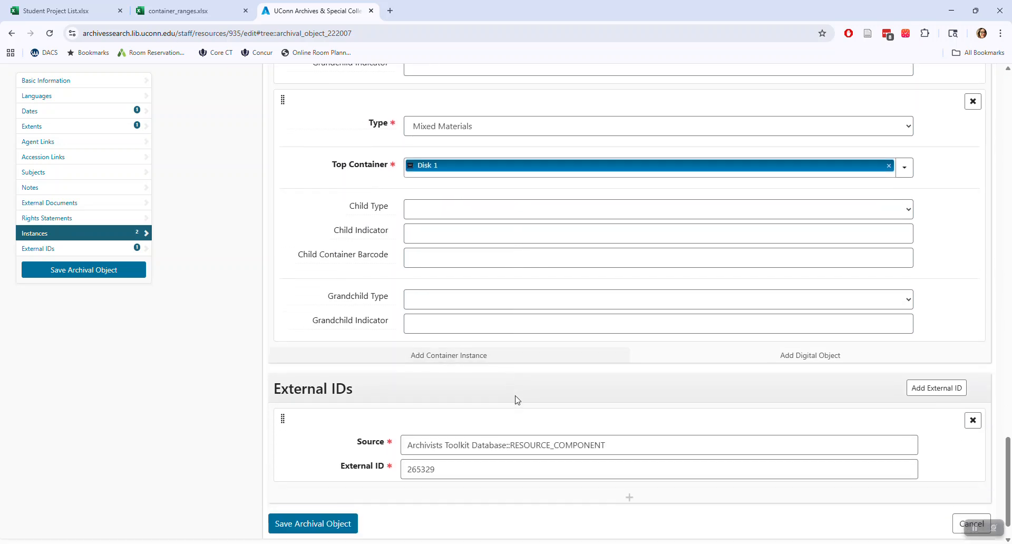
click(501, 361)
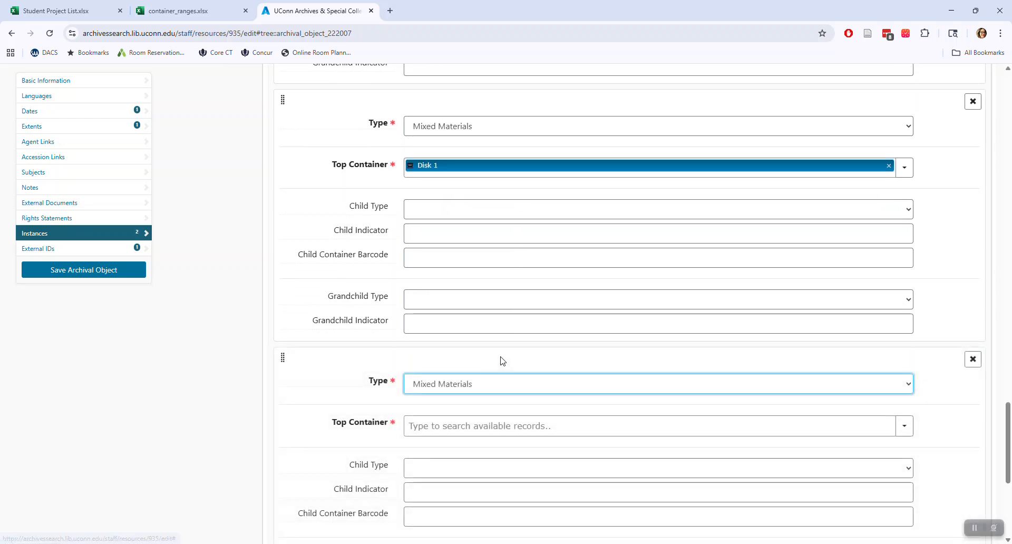
click(499, 425)
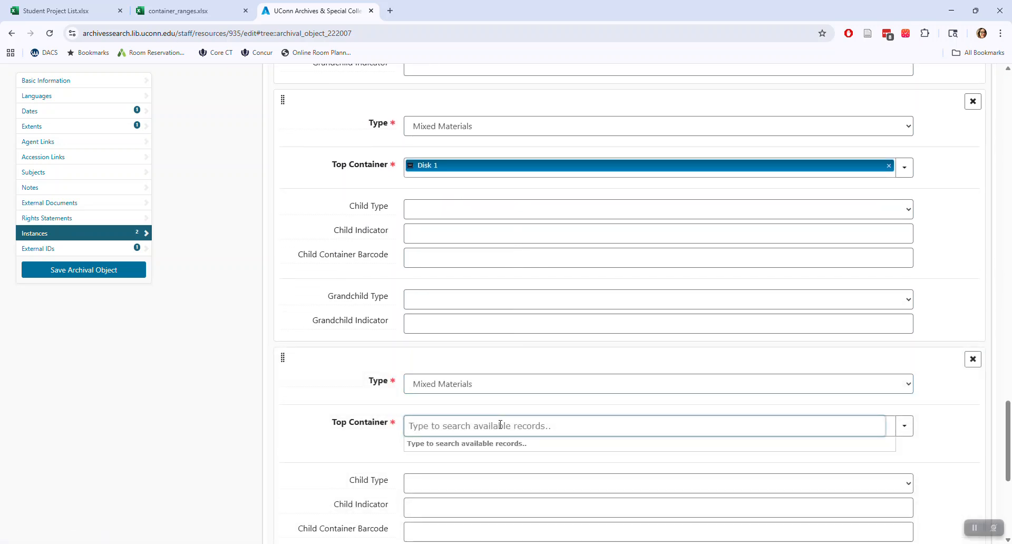
click(904, 426)
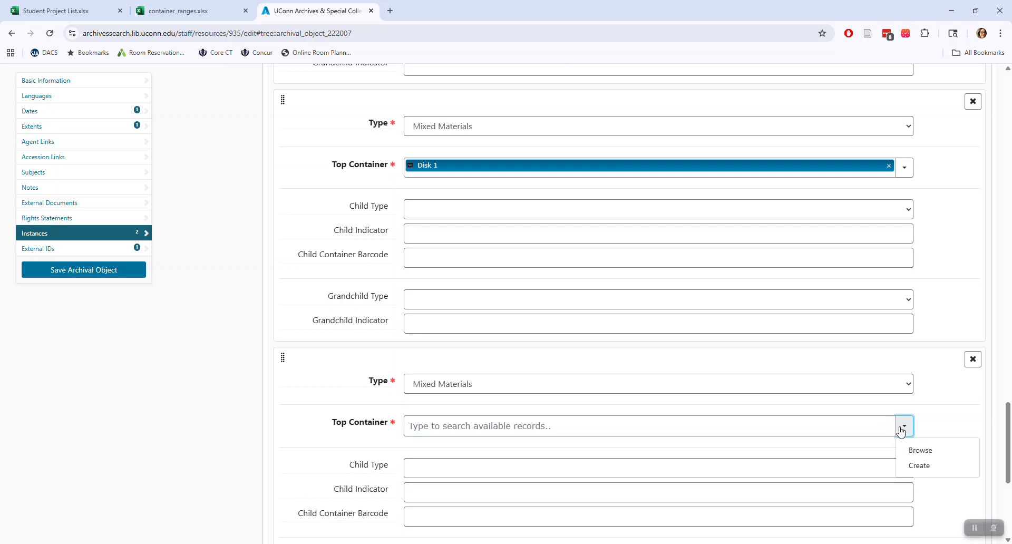
click(926, 468)
click(372, 190)
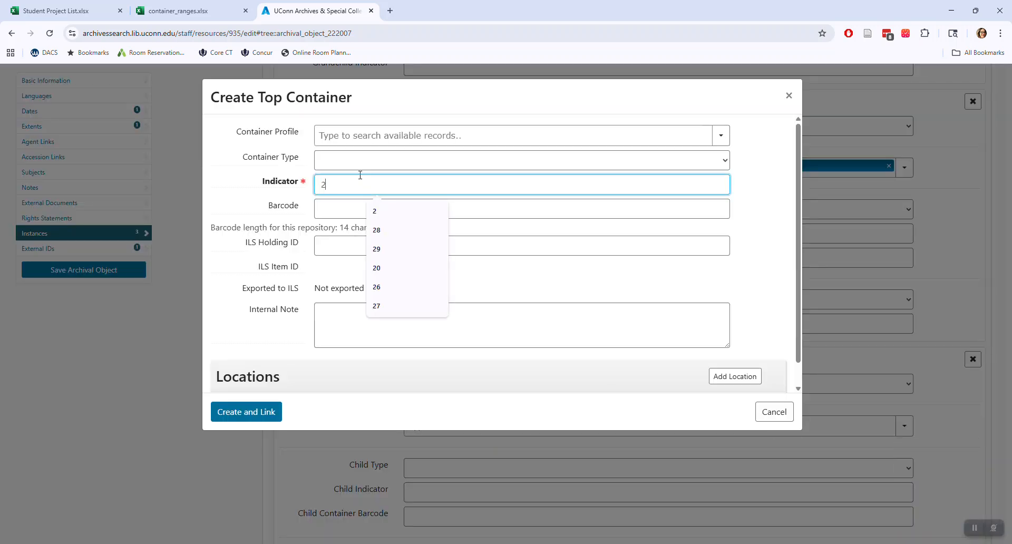
click(356, 161)
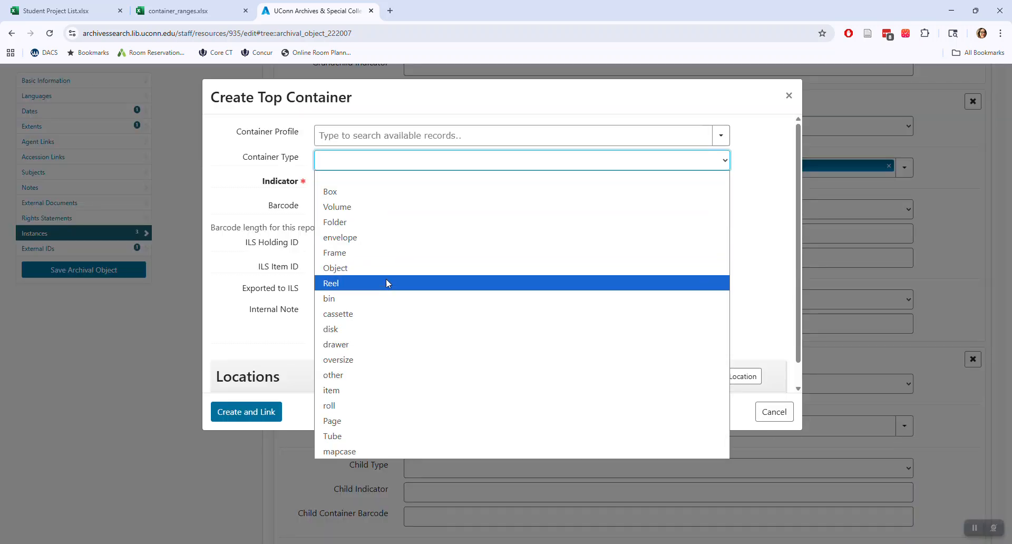
click(388, 329)
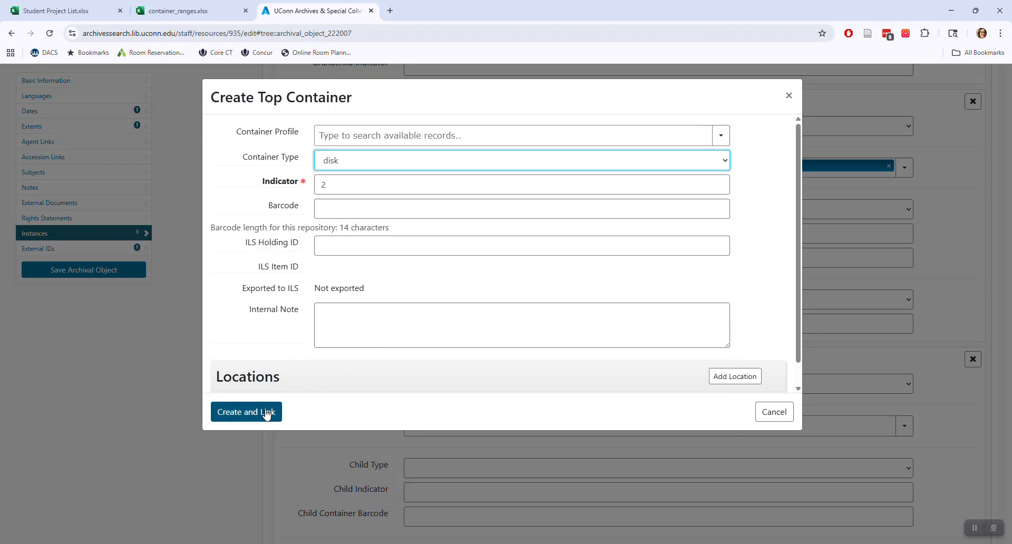
click(267, 411)
Add a further Mixed Materials container instance, linked to a new top container of type disk with indicator 3.
scroll(506, 356, down, 5)
click(498, 349)
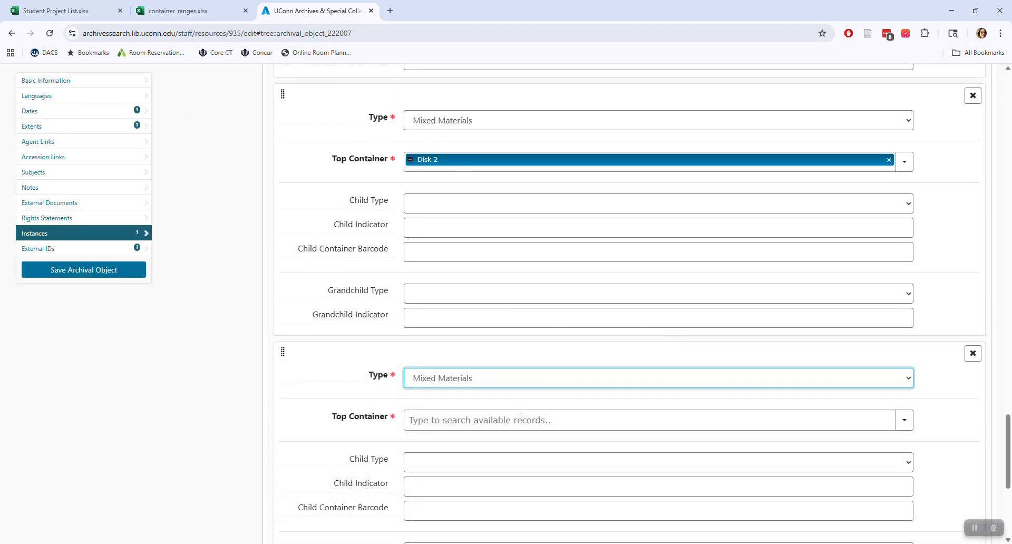
click(519, 420)
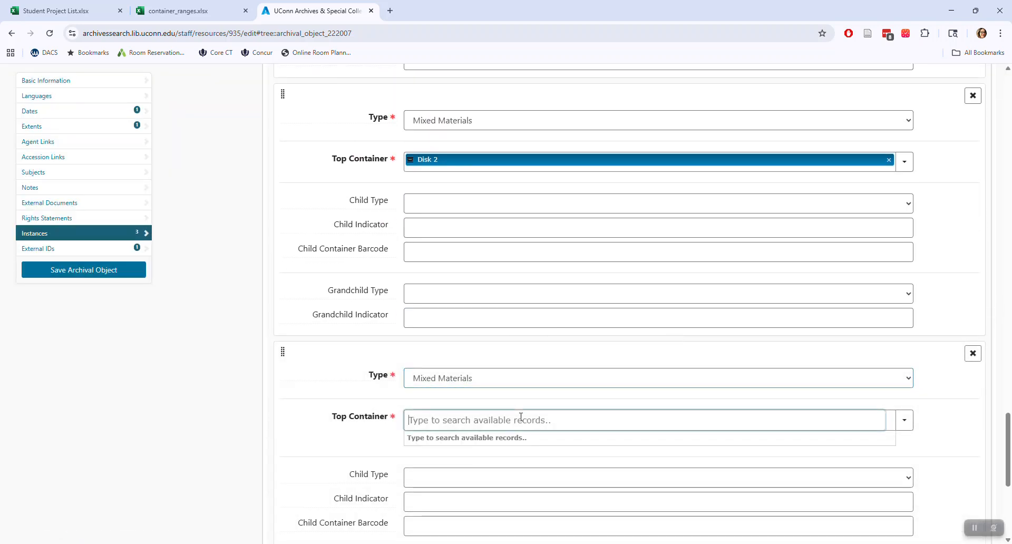
click(905, 420)
click(920, 460)
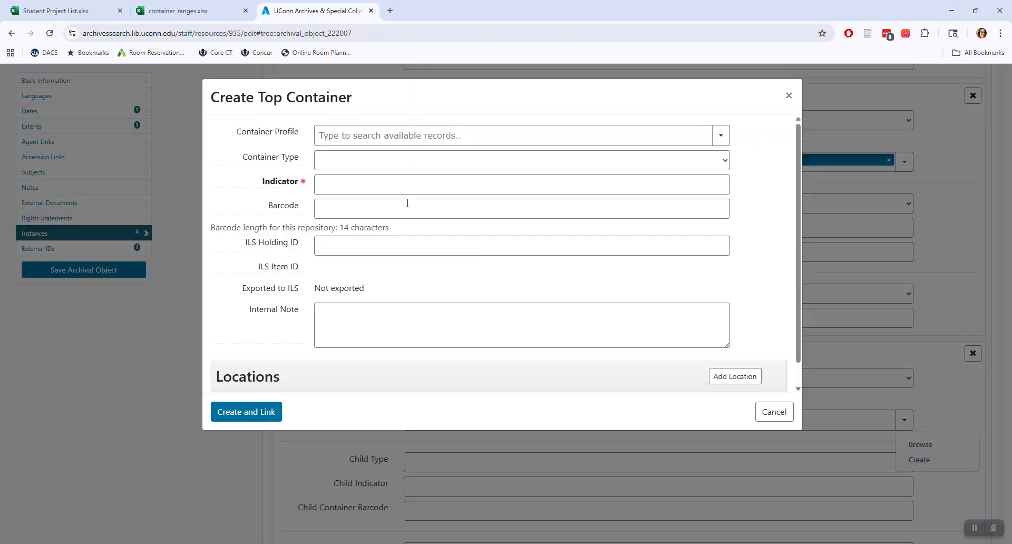
click(378, 162)
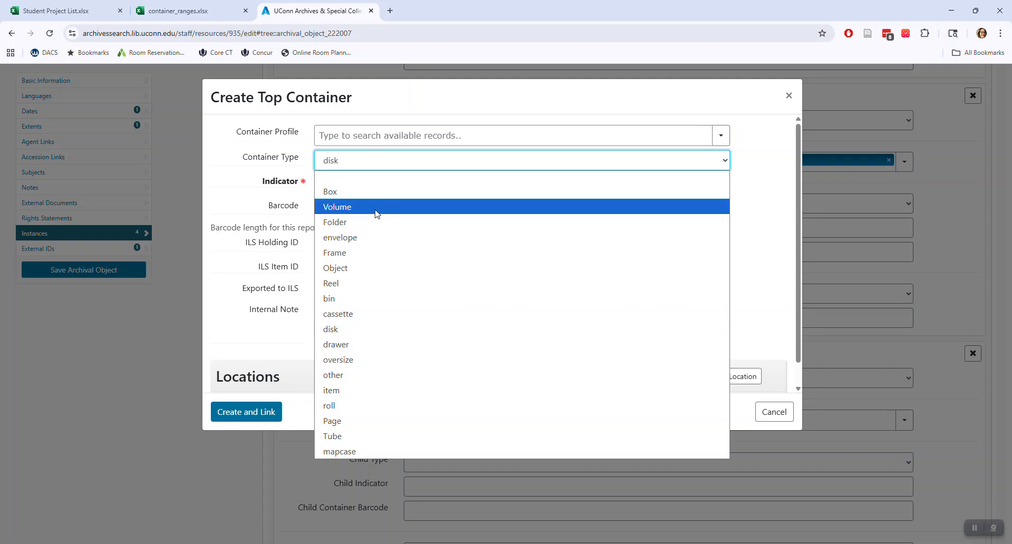
click(377, 329)
click(343, 188)
text(3)
click(253, 413)
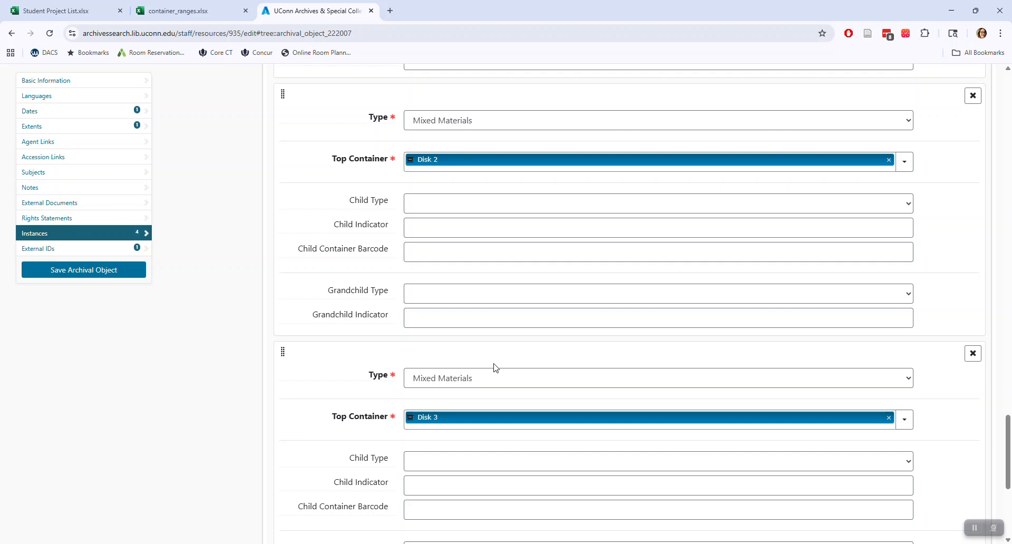
Remove the Audio container instance linked to Disk 1 - 11 from the archival object.
scroll(495, 368, up, 9)
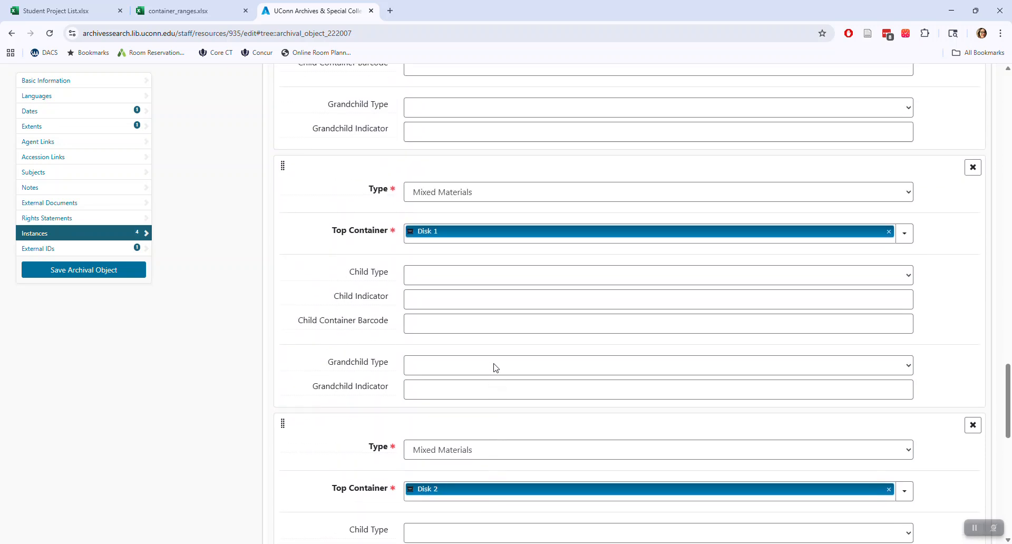
scroll(496, 367, up, 3)
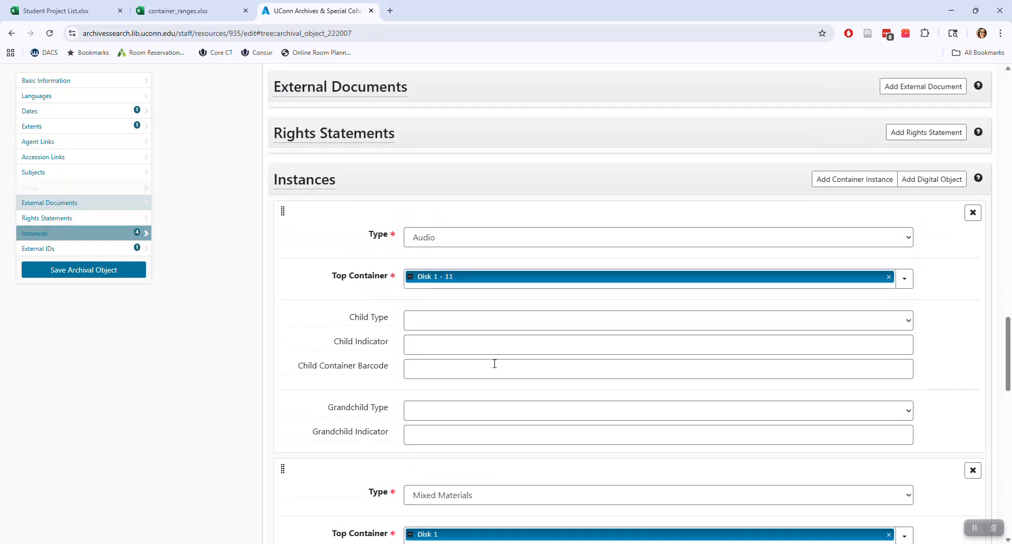
click(971, 217)
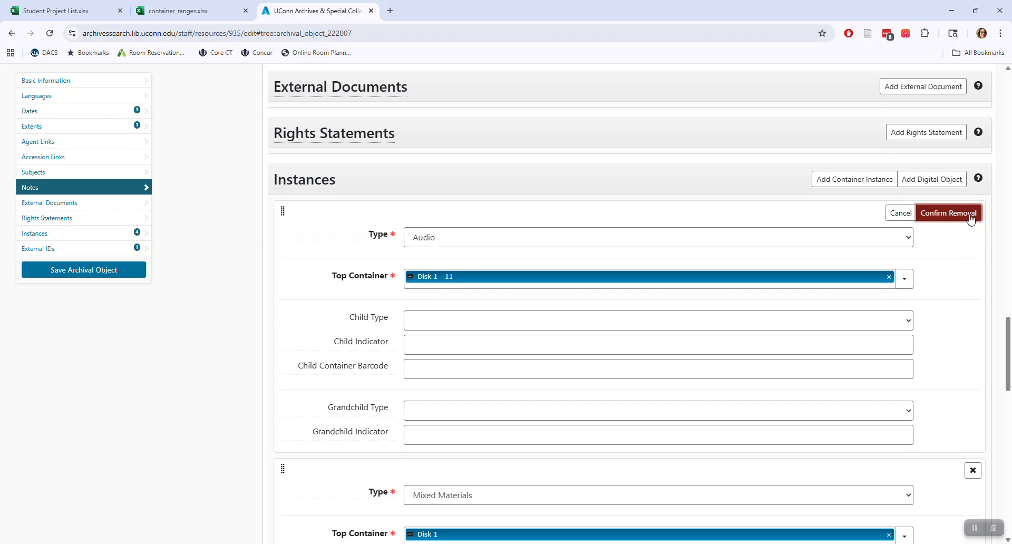
click(971, 217)
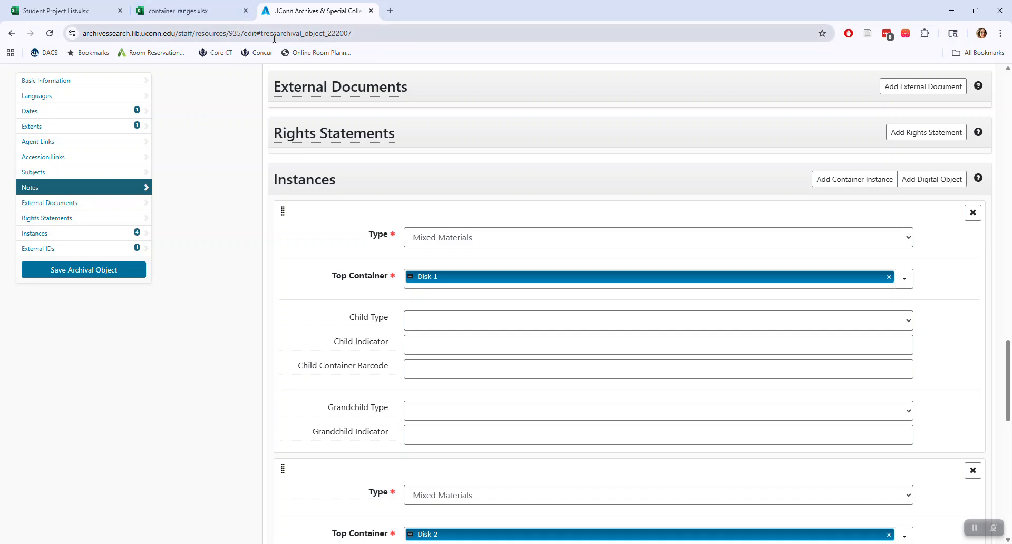
Switch back to the container_ranges spreadsheet and enter "done" as the status of container 59749 in B2.
click(169, 9)
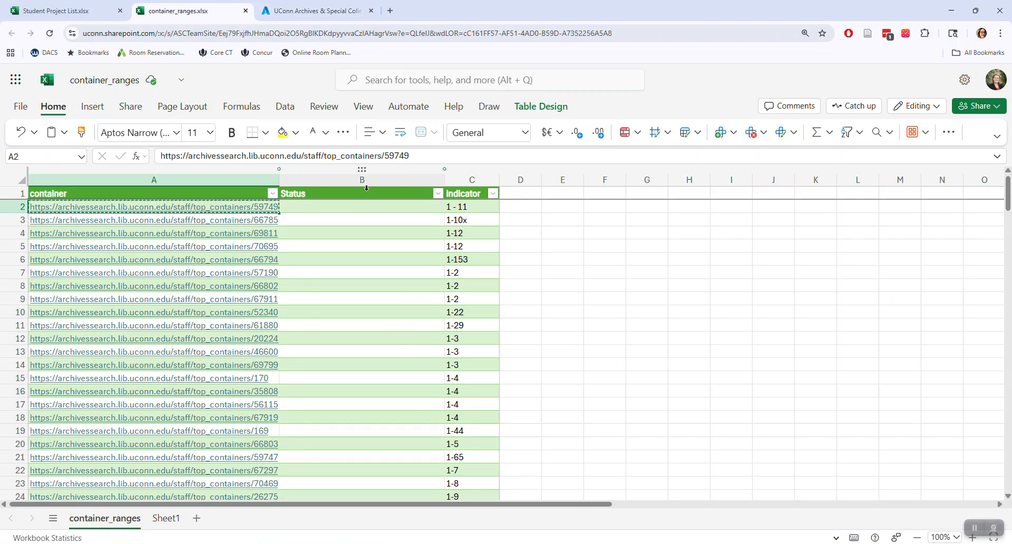
click(367, 210)
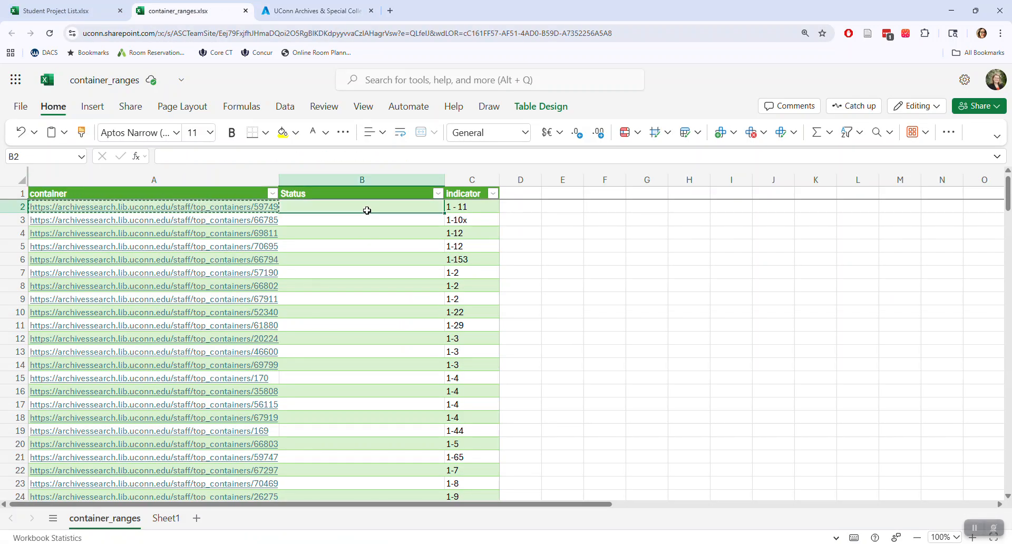
text(done)
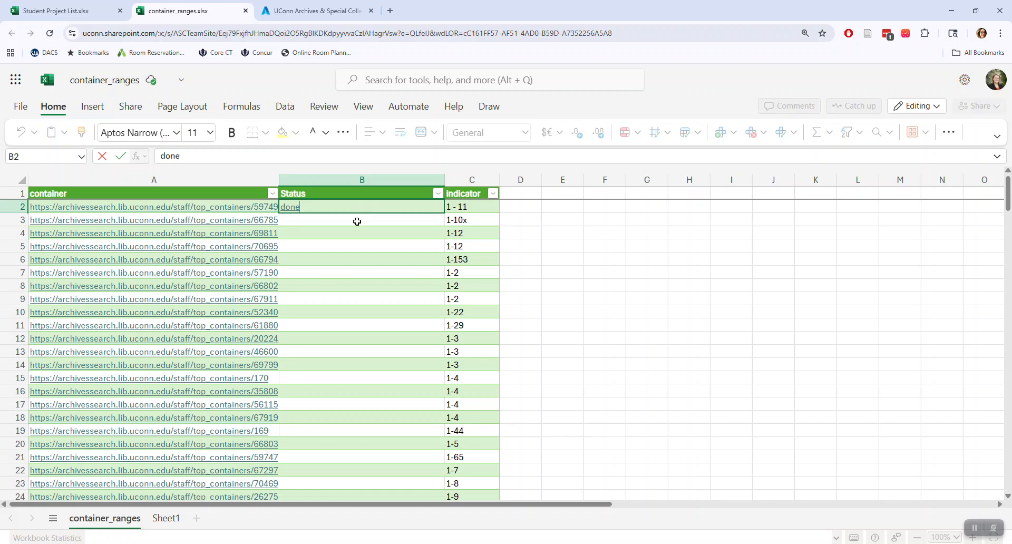
click(357, 221)
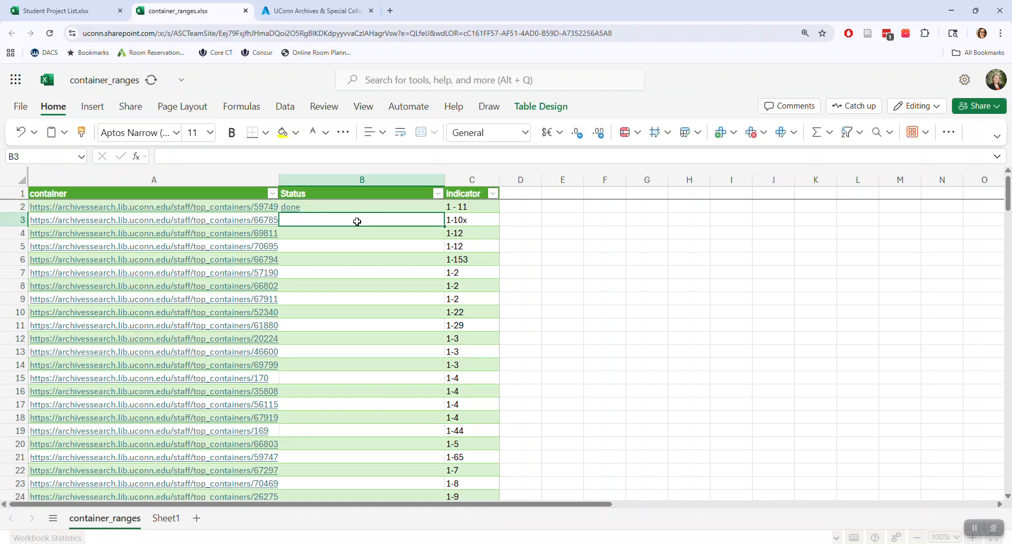
Open the container 66785 link from A3 in ArchivesSpace, leaving the unsaved archival object, and review its restrictions and linked records.
click(475, 222)
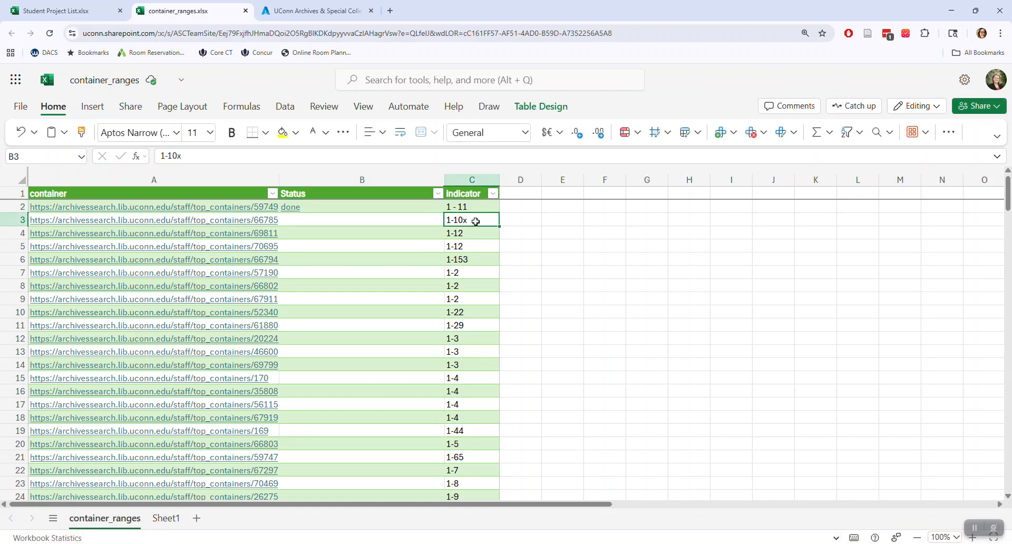
click(133, 223)
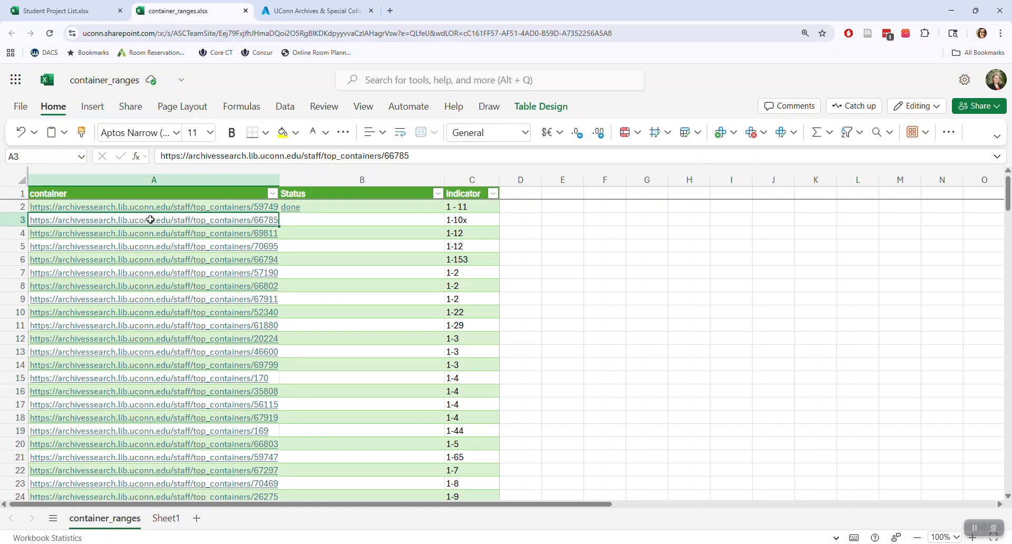
key(ctrl+c)
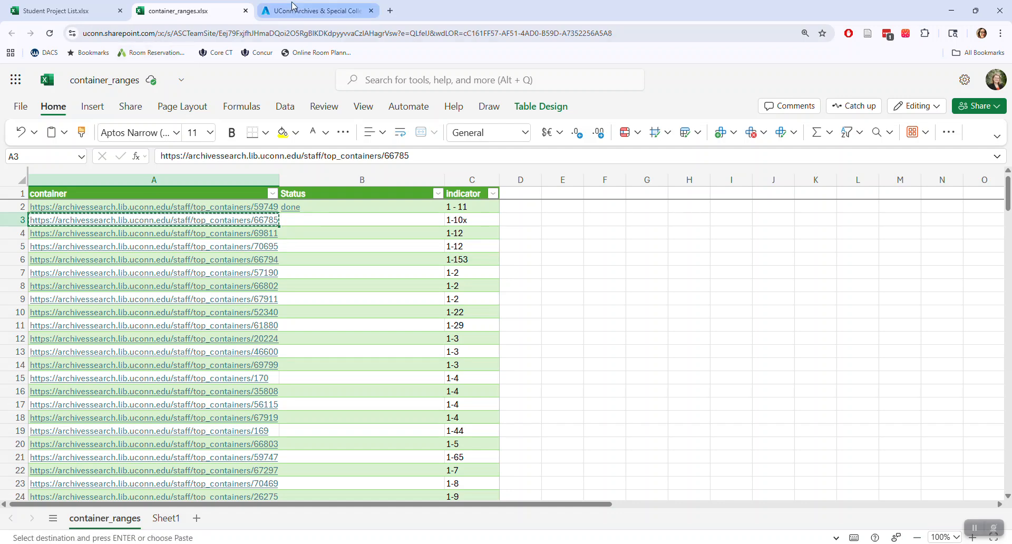
click(312, 11)
click(312, 25)
key(ctrl+v)
key(Return)
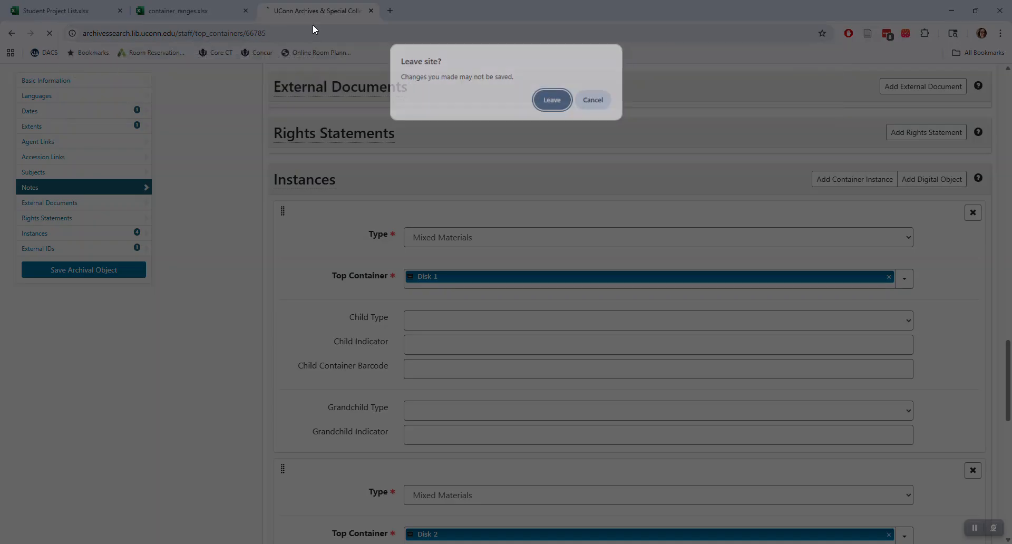
click(546, 99)
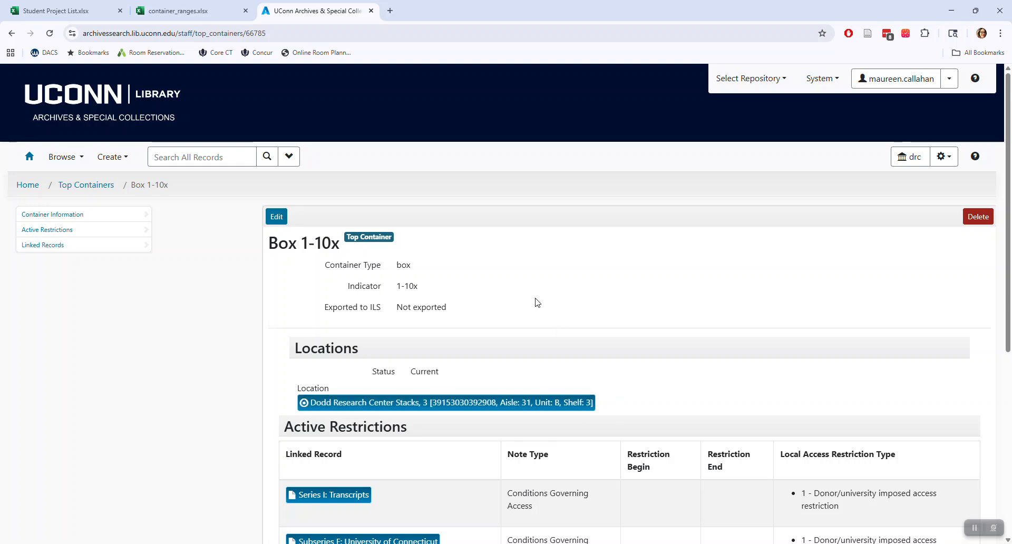
scroll(536, 302, down, 6)
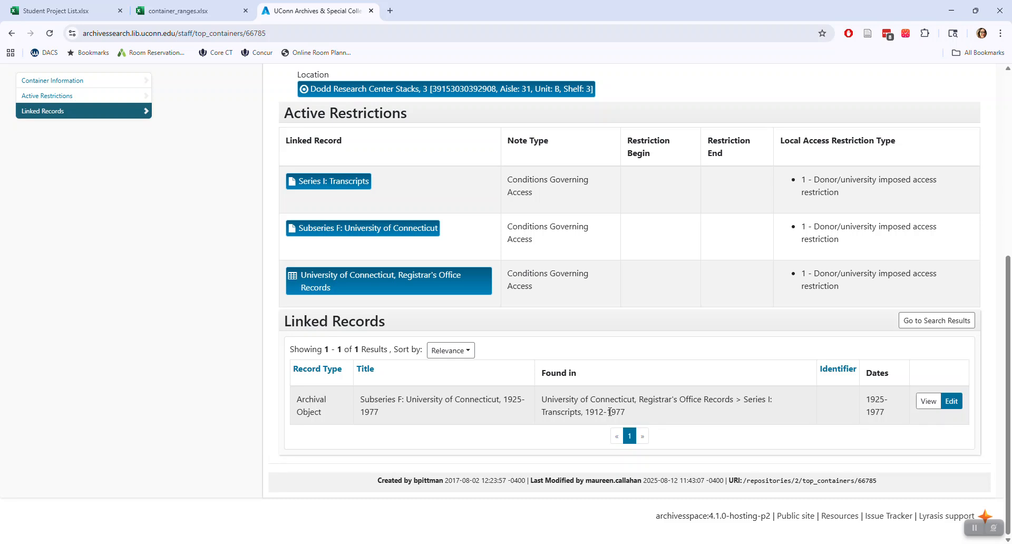
scroll(610, 413, up, 6)
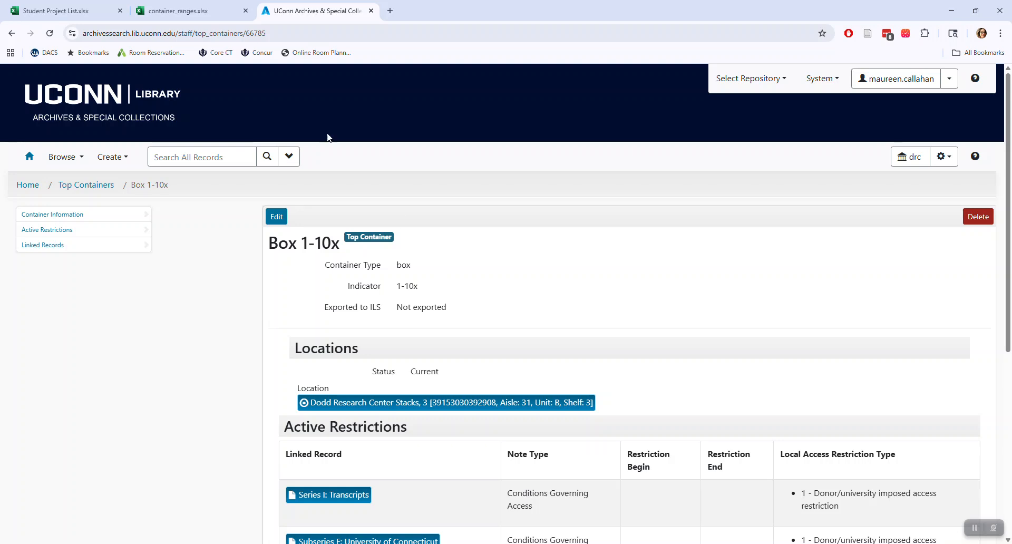
Open the container 69811 link from A4 of container_ranges in ArchivesSpace and open its linked Reel-to-Reel archival object for editing.
click(182, 10)
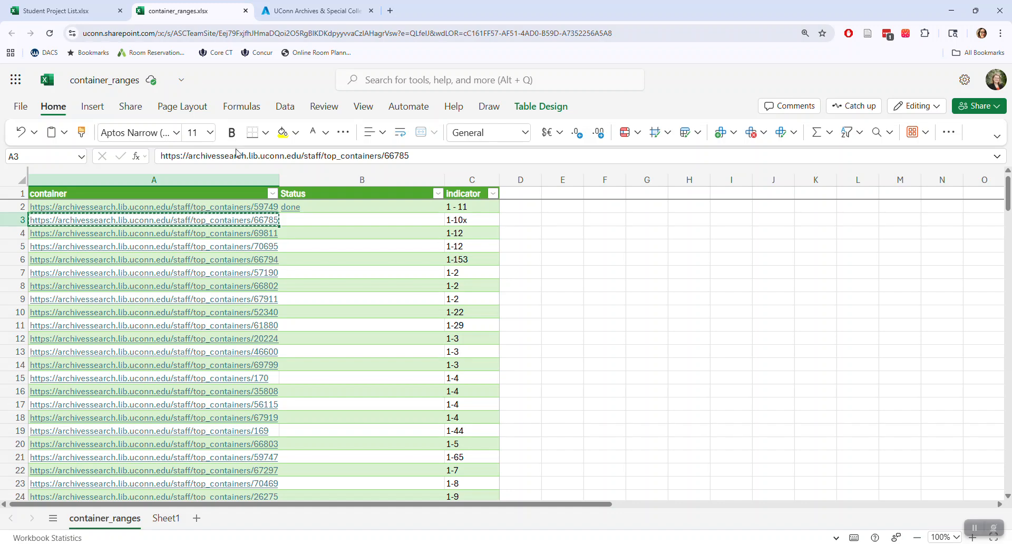
click(228, 235)
key(ctrl+c)
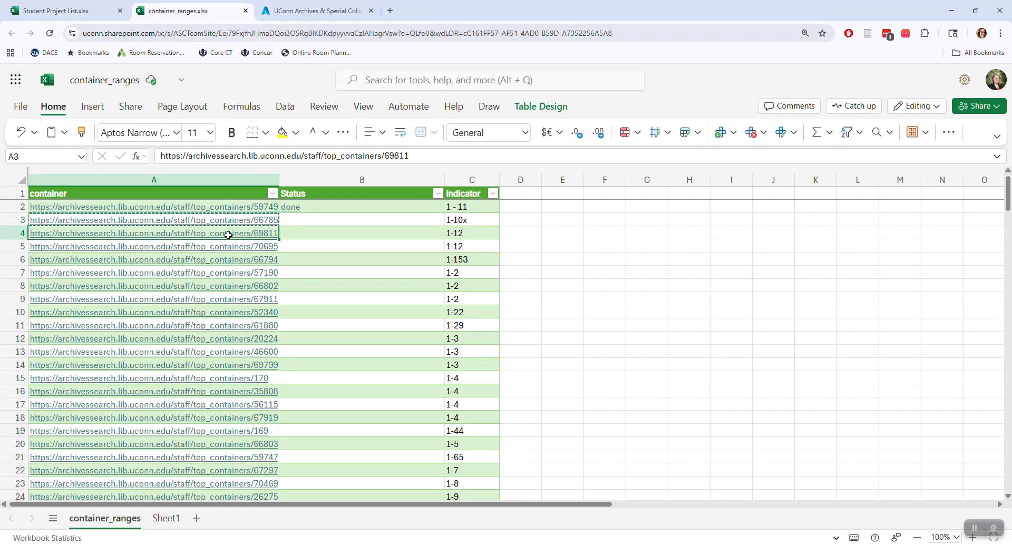
click(287, 10)
click(303, 32)
key(ctrl+v)
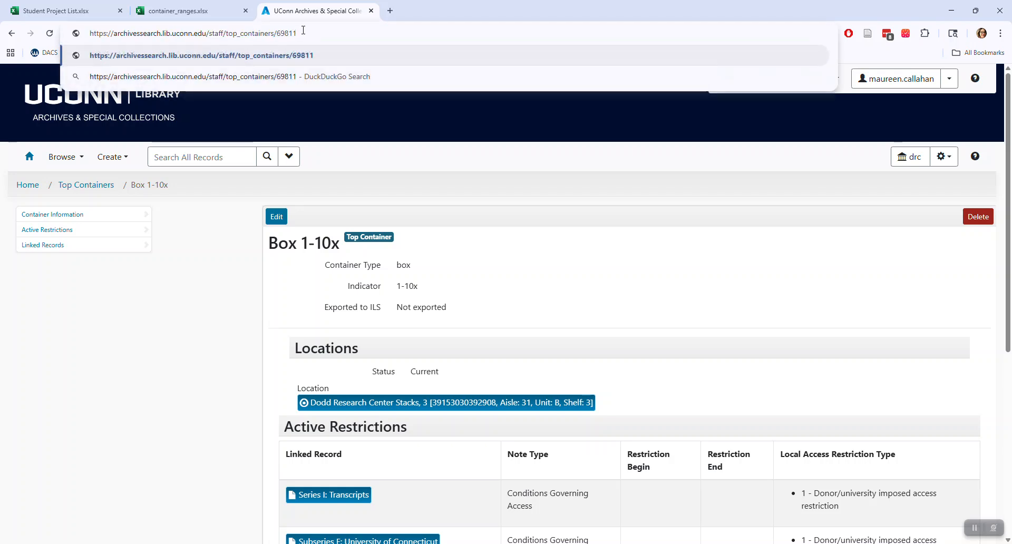
key(Return)
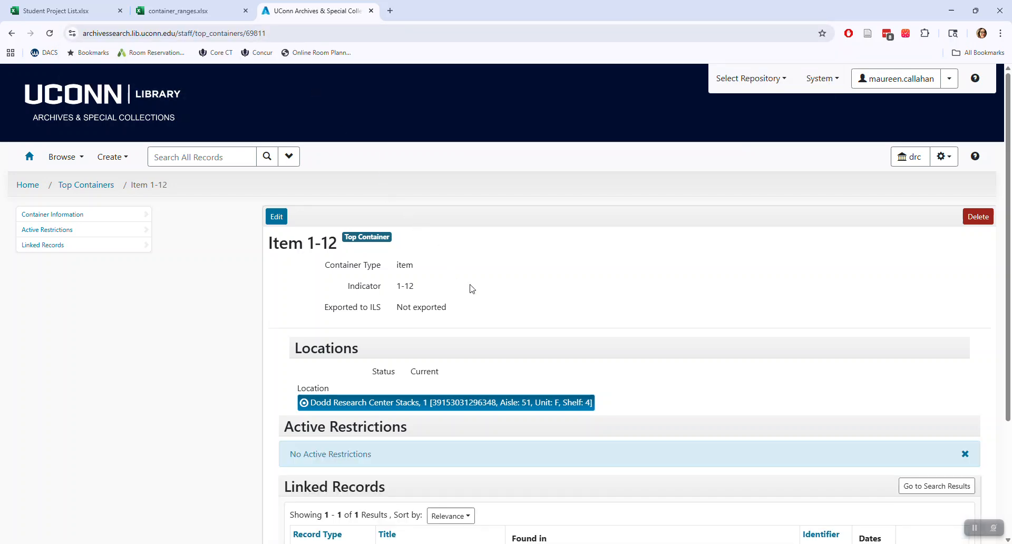
scroll(470, 285, down, 3)
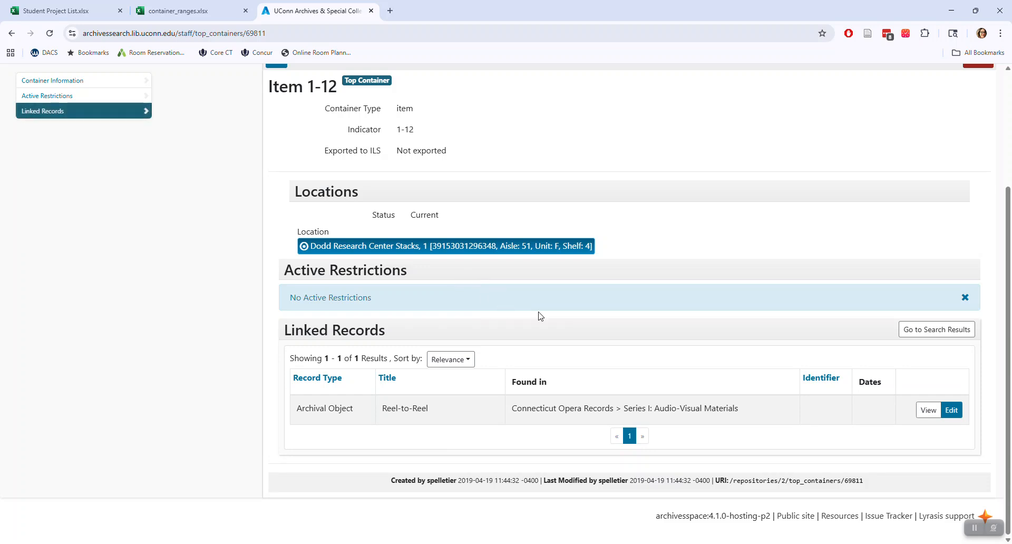
click(951, 409)
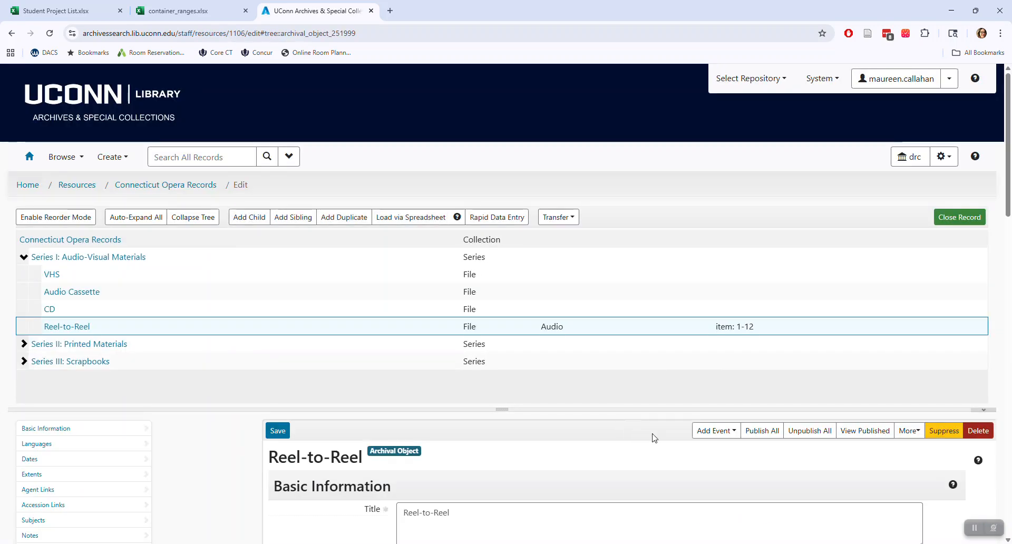
Add a Mixed Materials container instance to Reel-to-Reel, linked to a new top container of type Reel with indicator 1.
scroll(655, 435, down, 8)
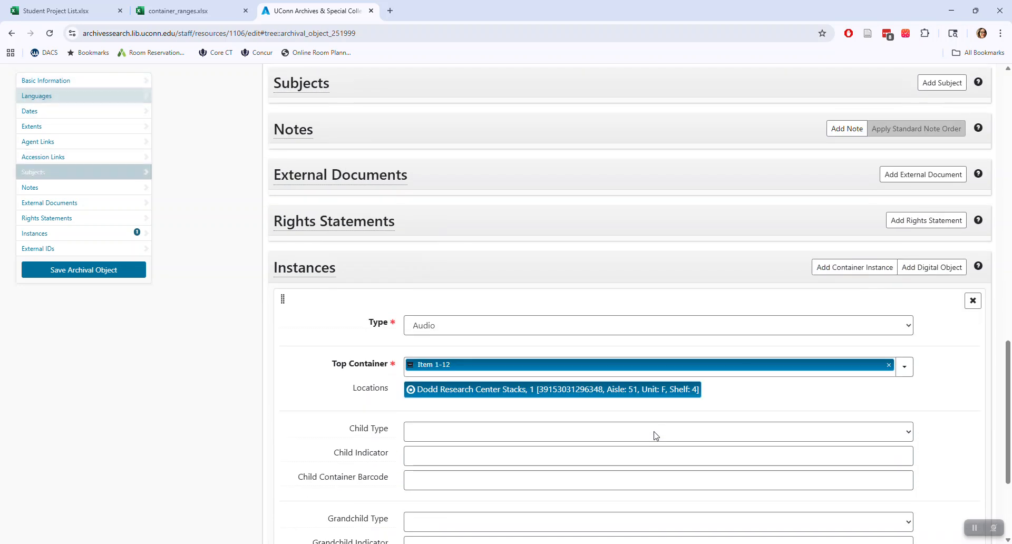
scroll(656, 436, down, 2)
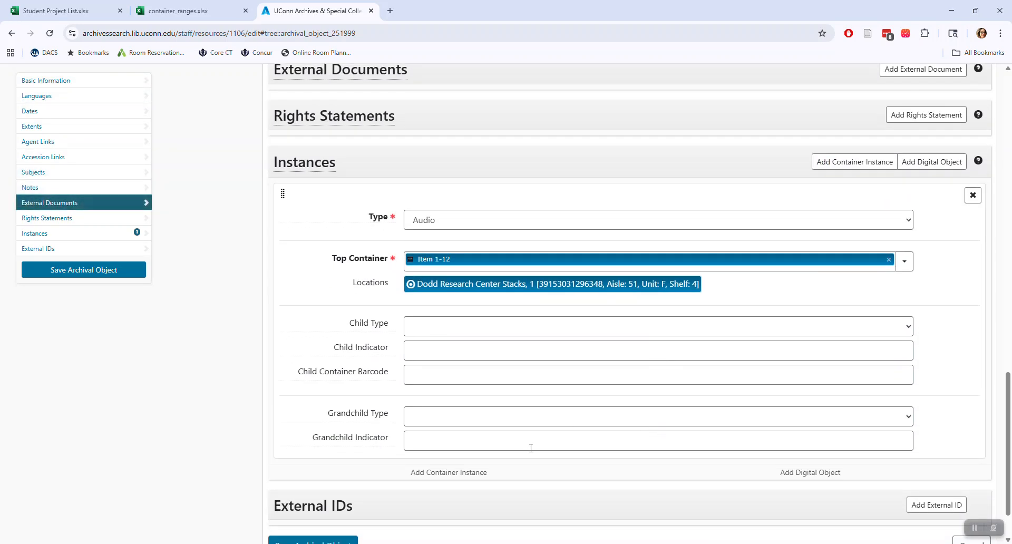
click(536, 475)
scroll(541, 449, down, 3)
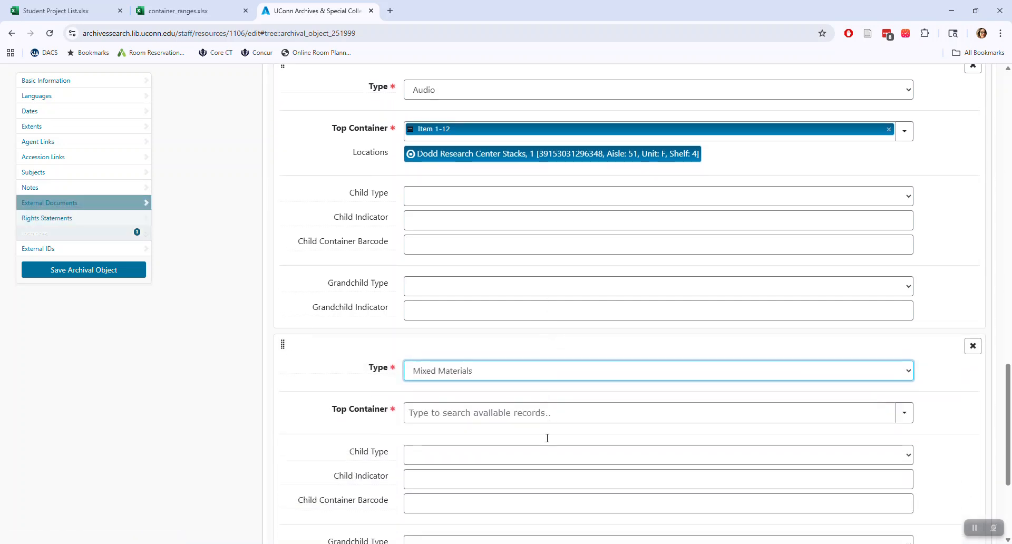
click(570, 403)
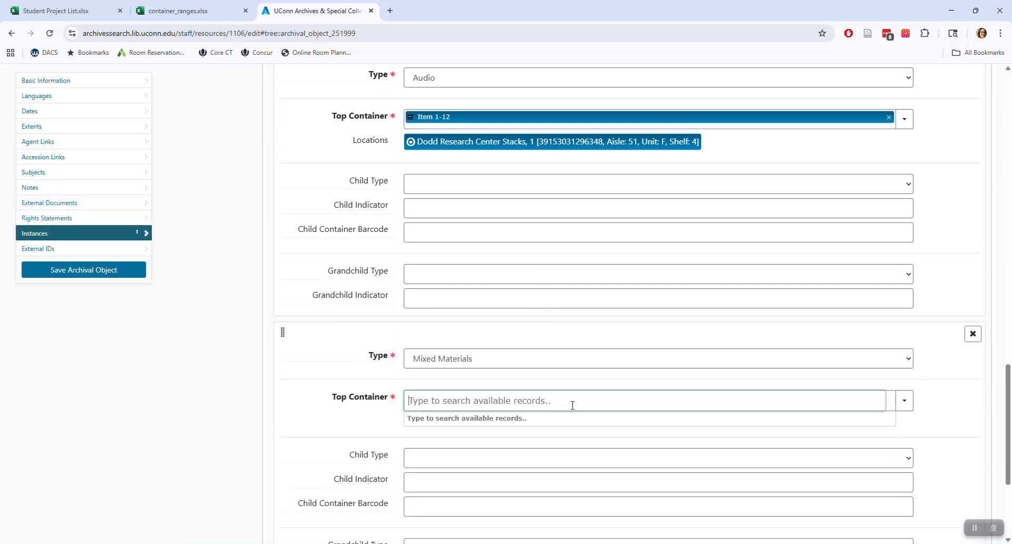
click(904, 400)
click(911, 439)
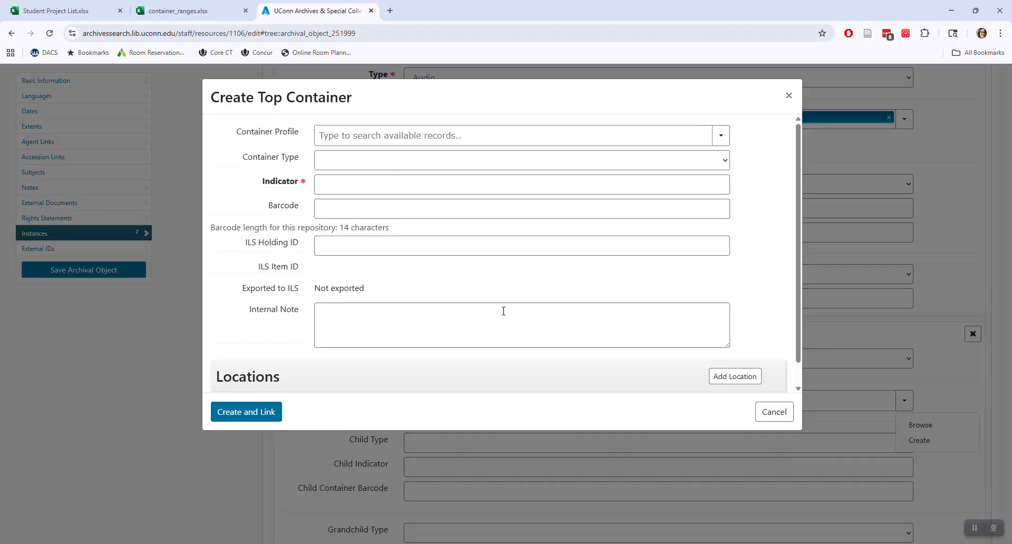
click(389, 164)
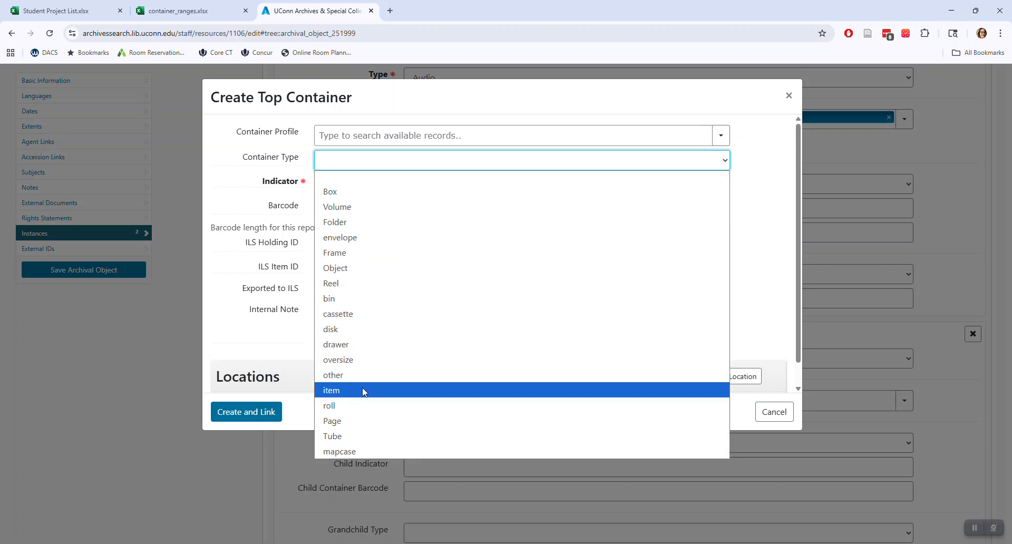
click(370, 287)
click(382, 189)
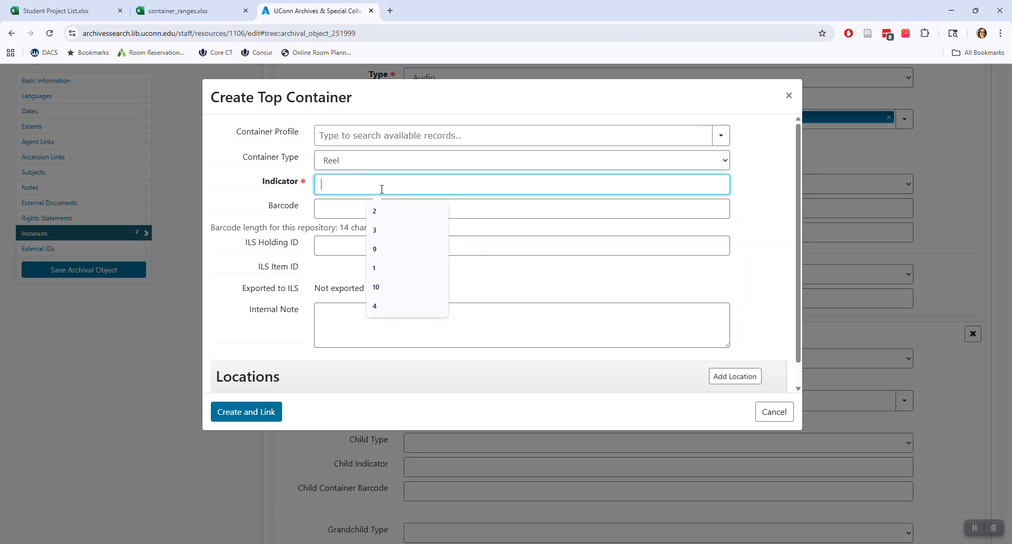
text(1)
click(241, 414)
Add another Mixed Materials container instance to Reel-to-Reel, linked to a new top container of type Reel with indicator 2.
scroll(518, 379, down, 3)
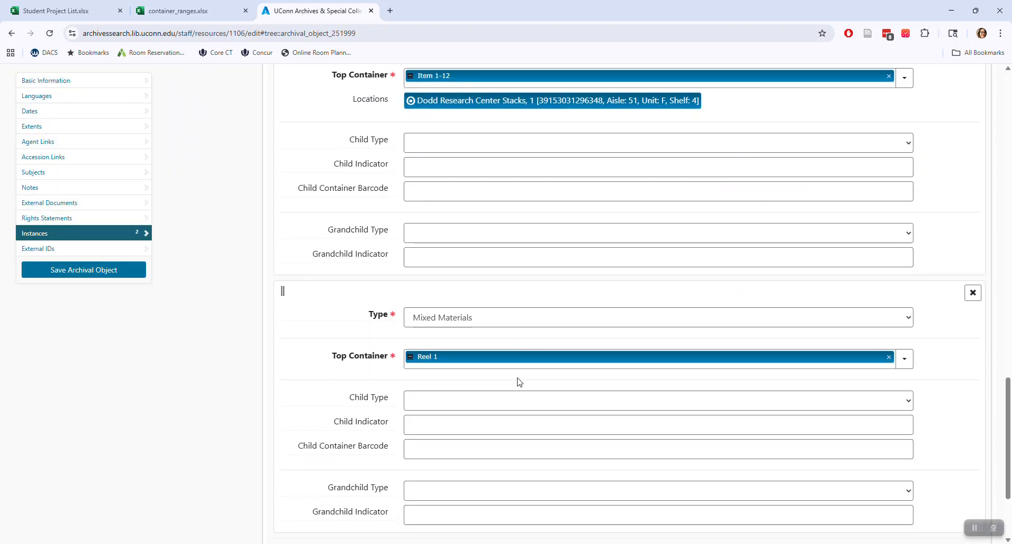
click(563, 412)
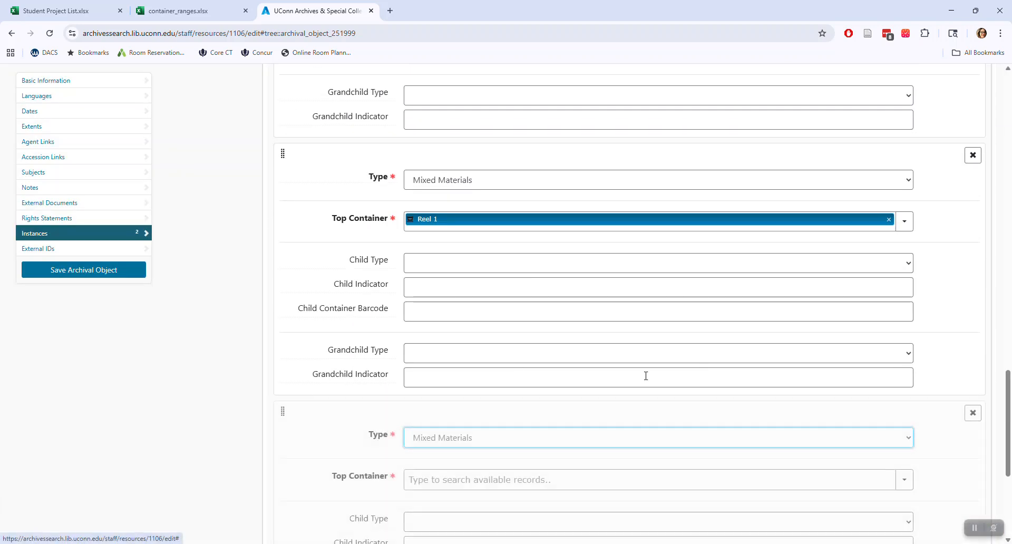
scroll(576, 359, down, 2)
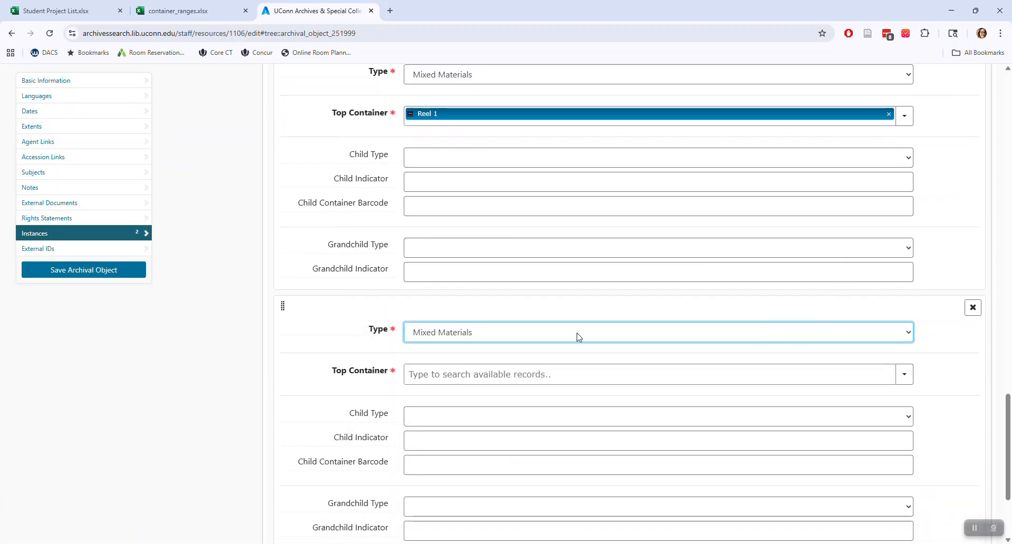
click(905, 375)
click(919, 415)
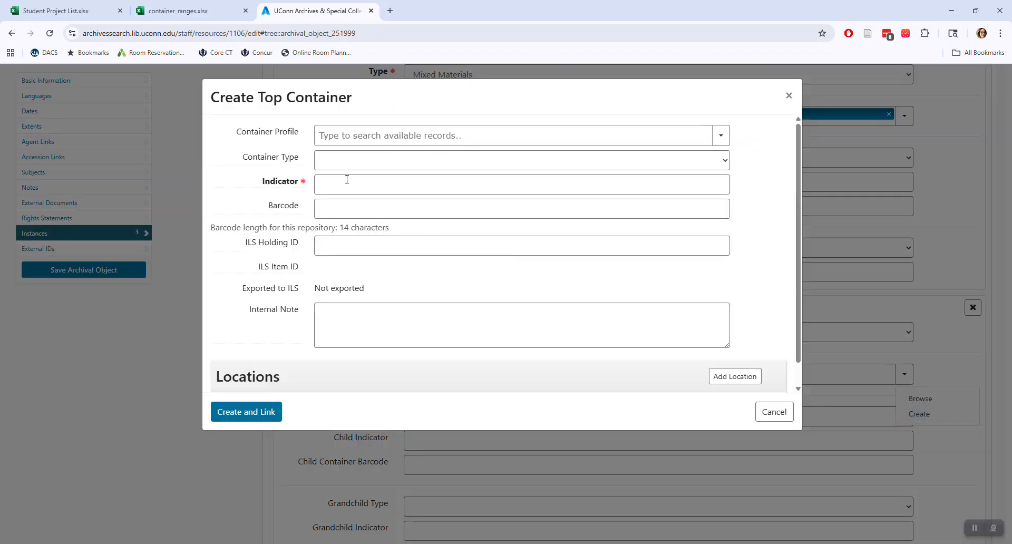
click(350, 163)
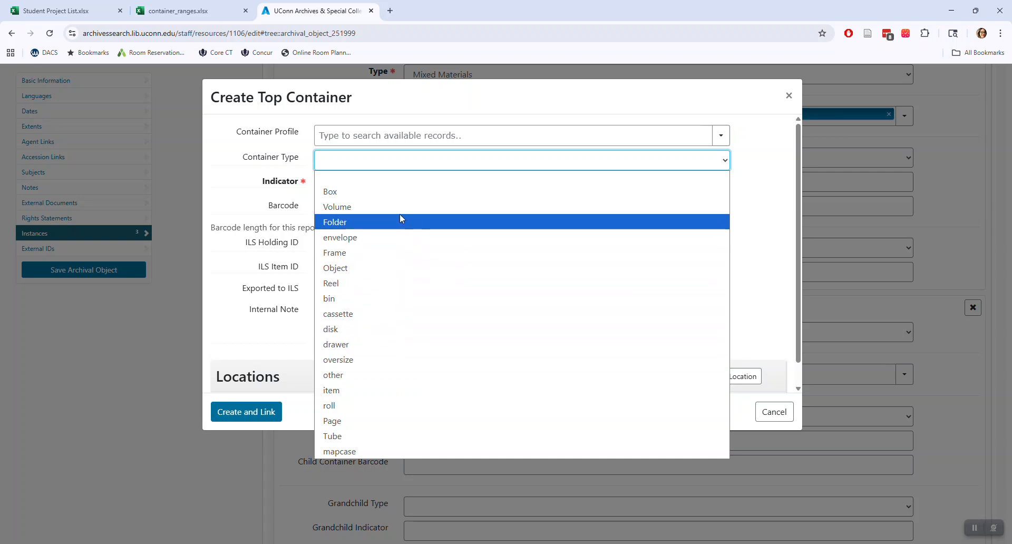
click(406, 284)
click(361, 189)
text(2)
click(253, 411)
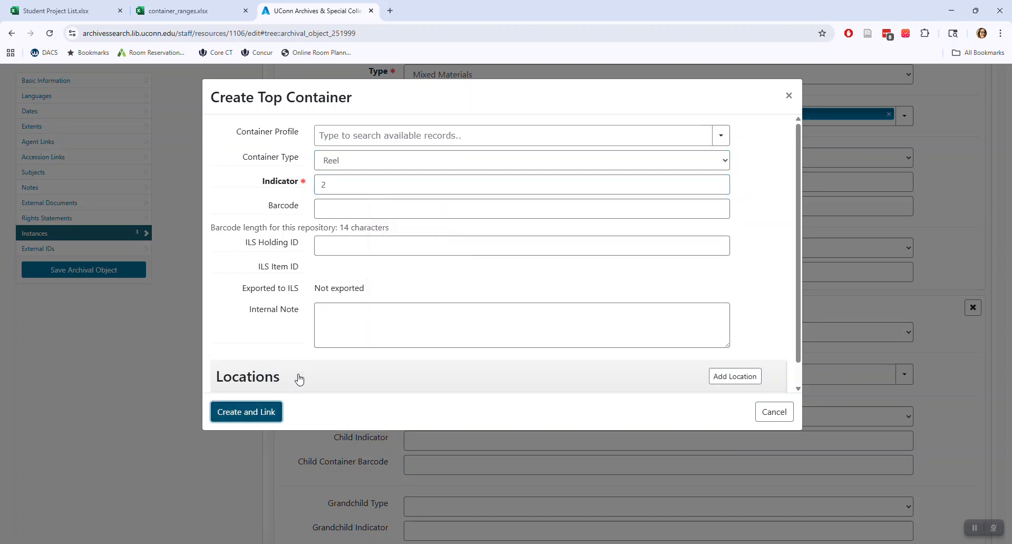
scroll(297, 378, up, 6)
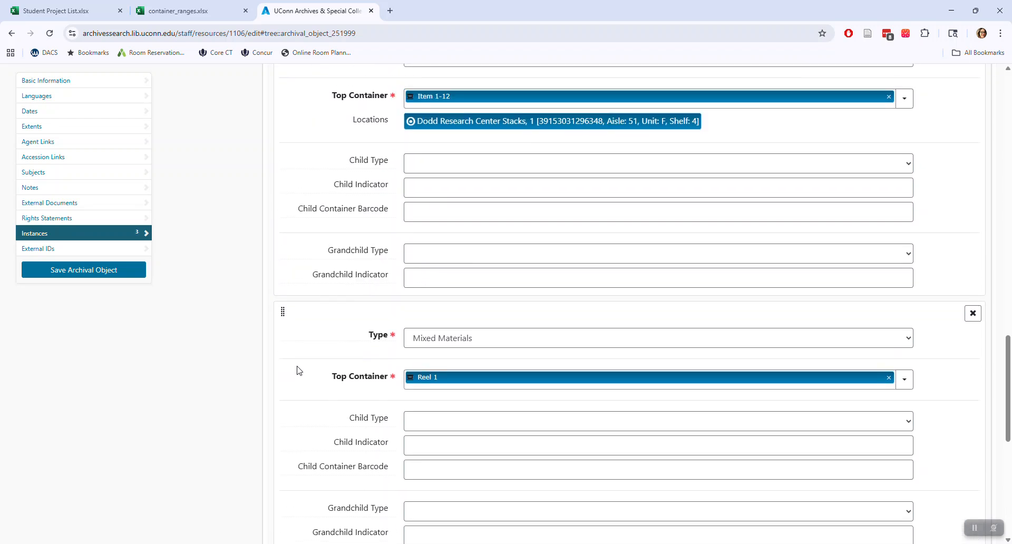